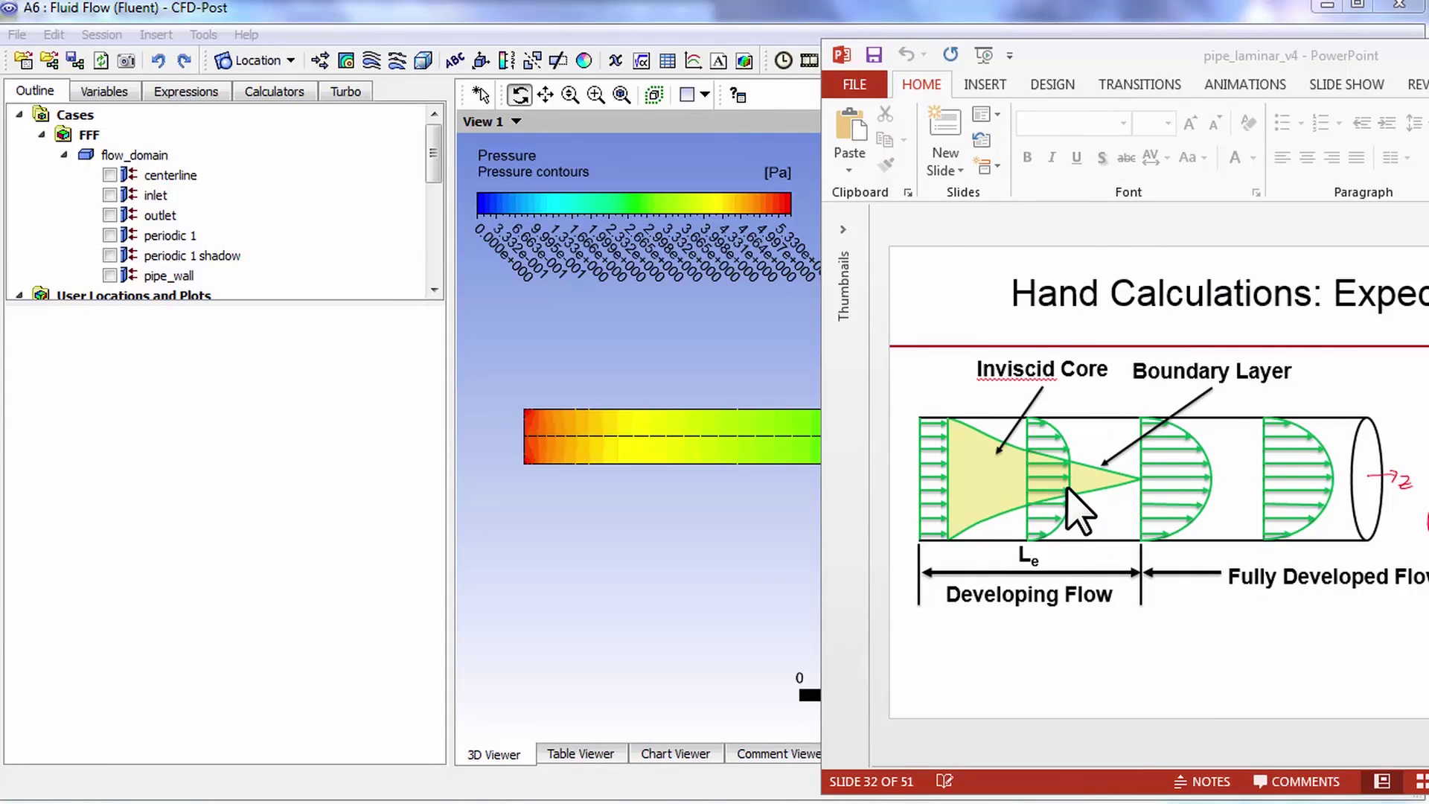
- Create a vector plot named Velocity vectors located on the periodic 1 surface
left_click(684, 10)
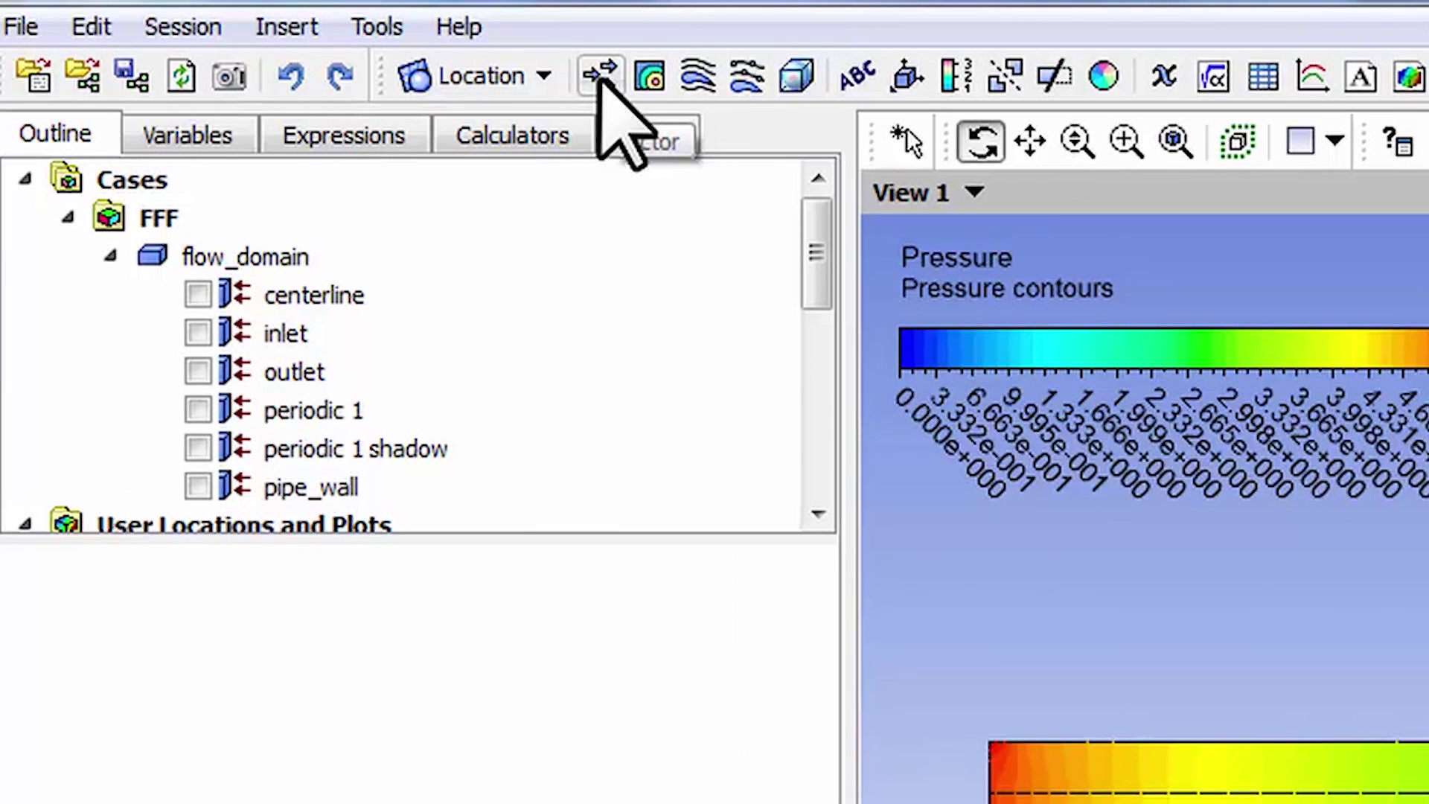
left_click(599, 75)
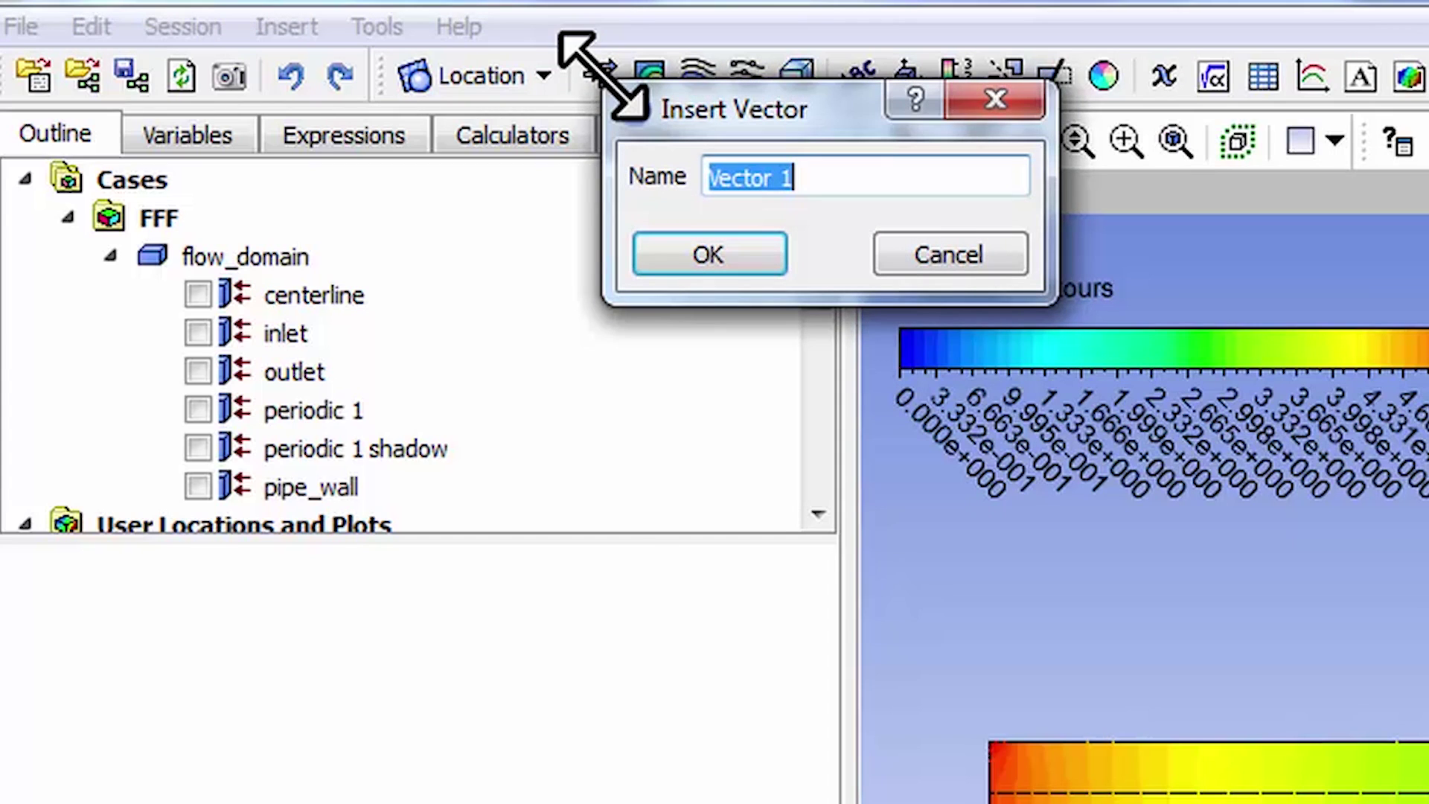
type("Velocity v")
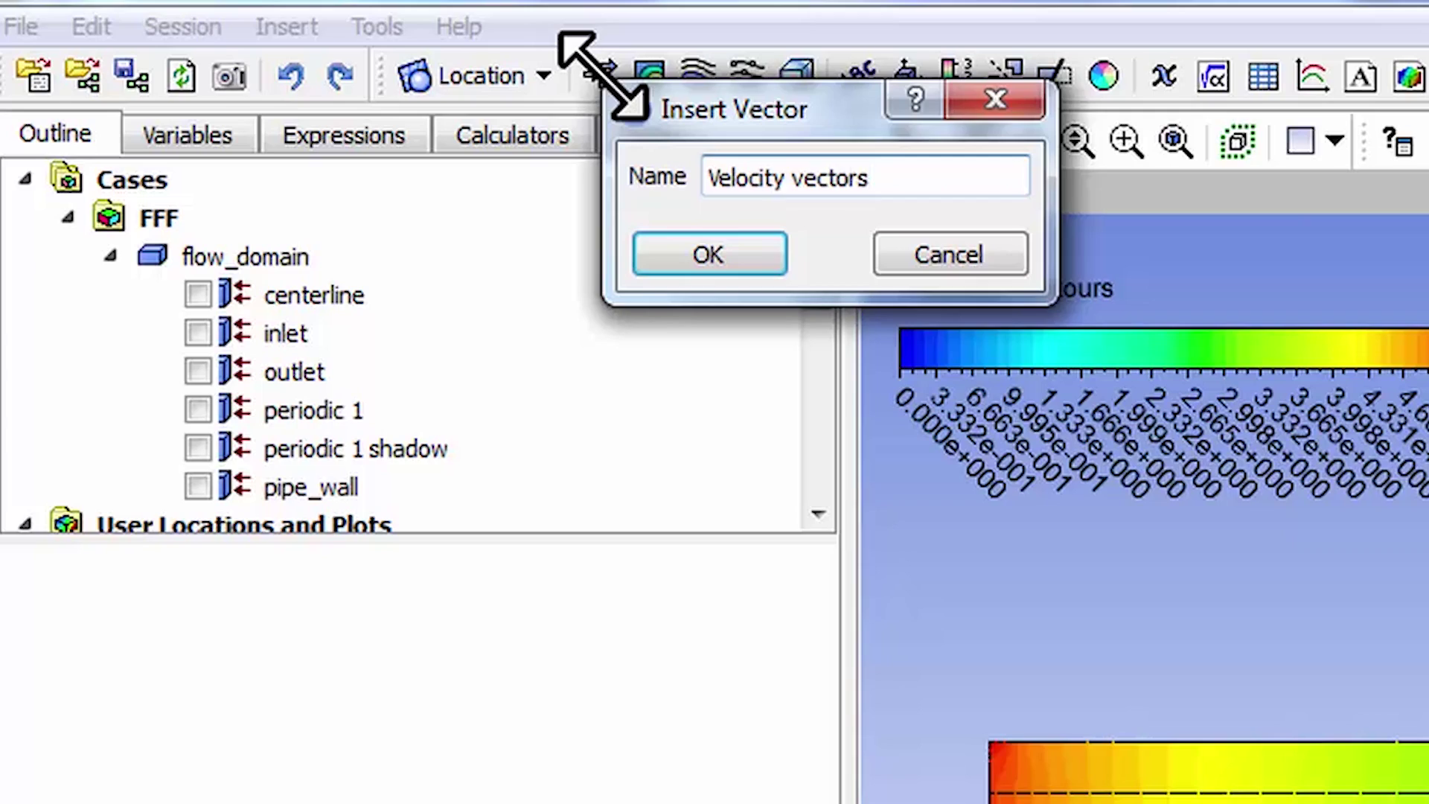
key("Return")
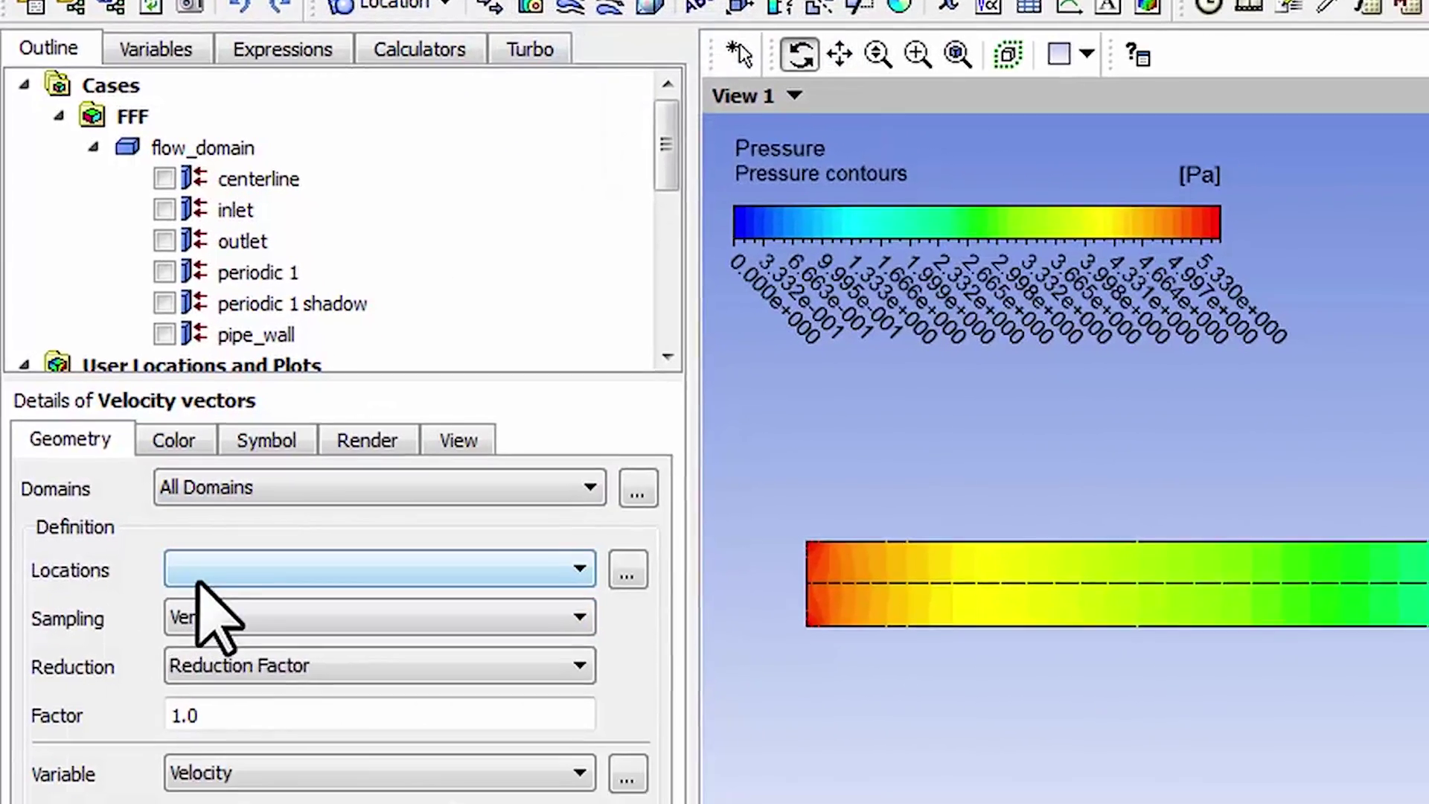
left_click(253, 638)
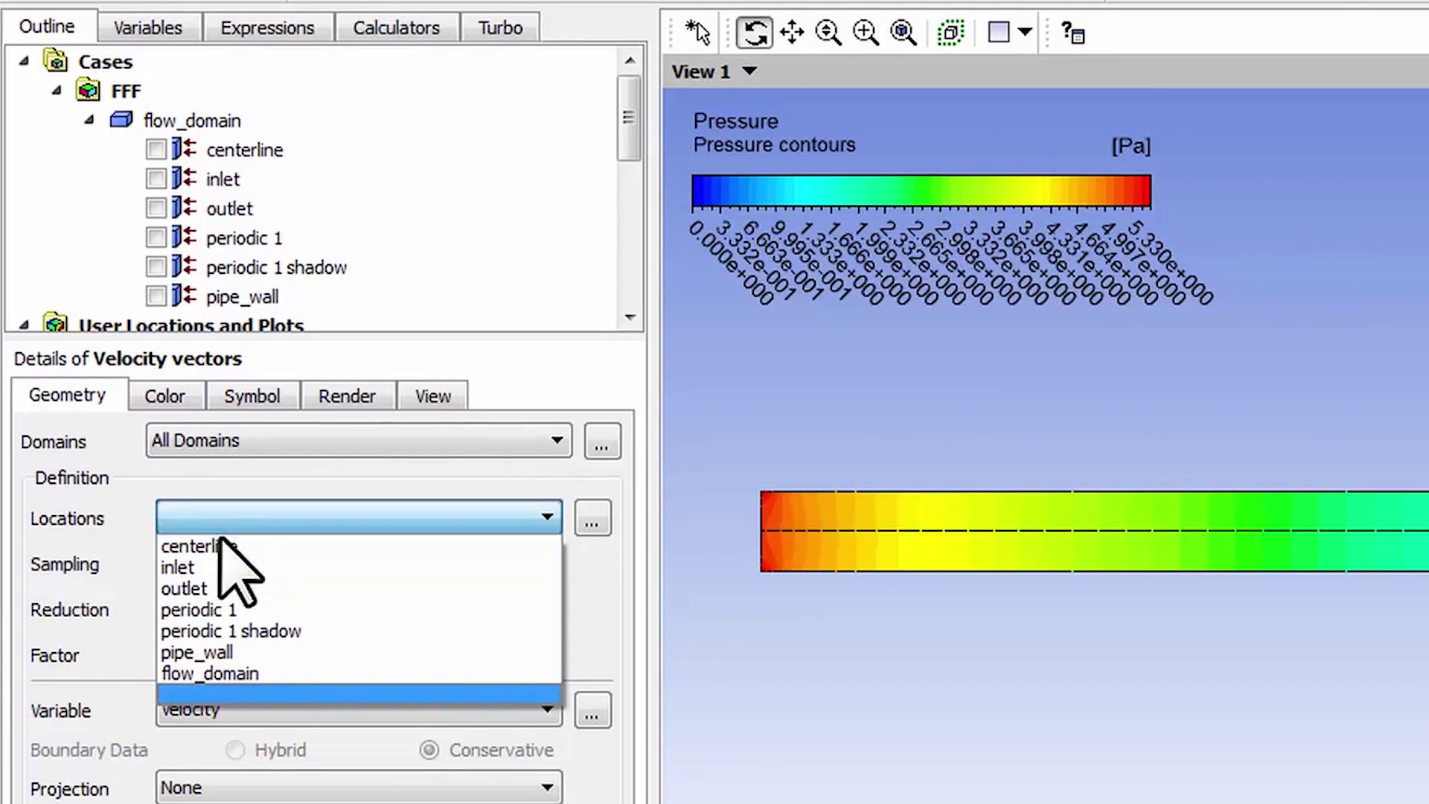
left_click(223, 609)
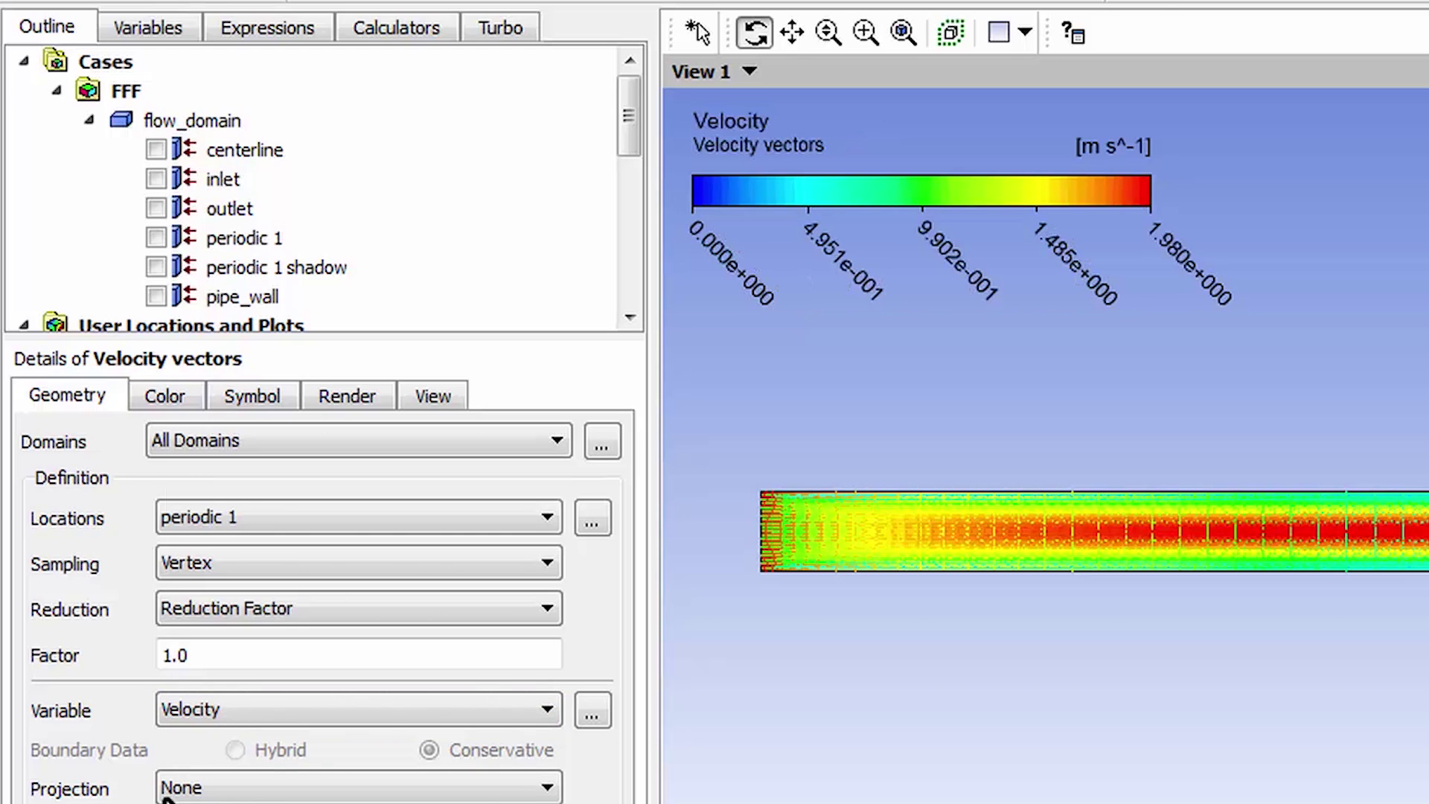
left_click_drag(629, 110, 629, 201)
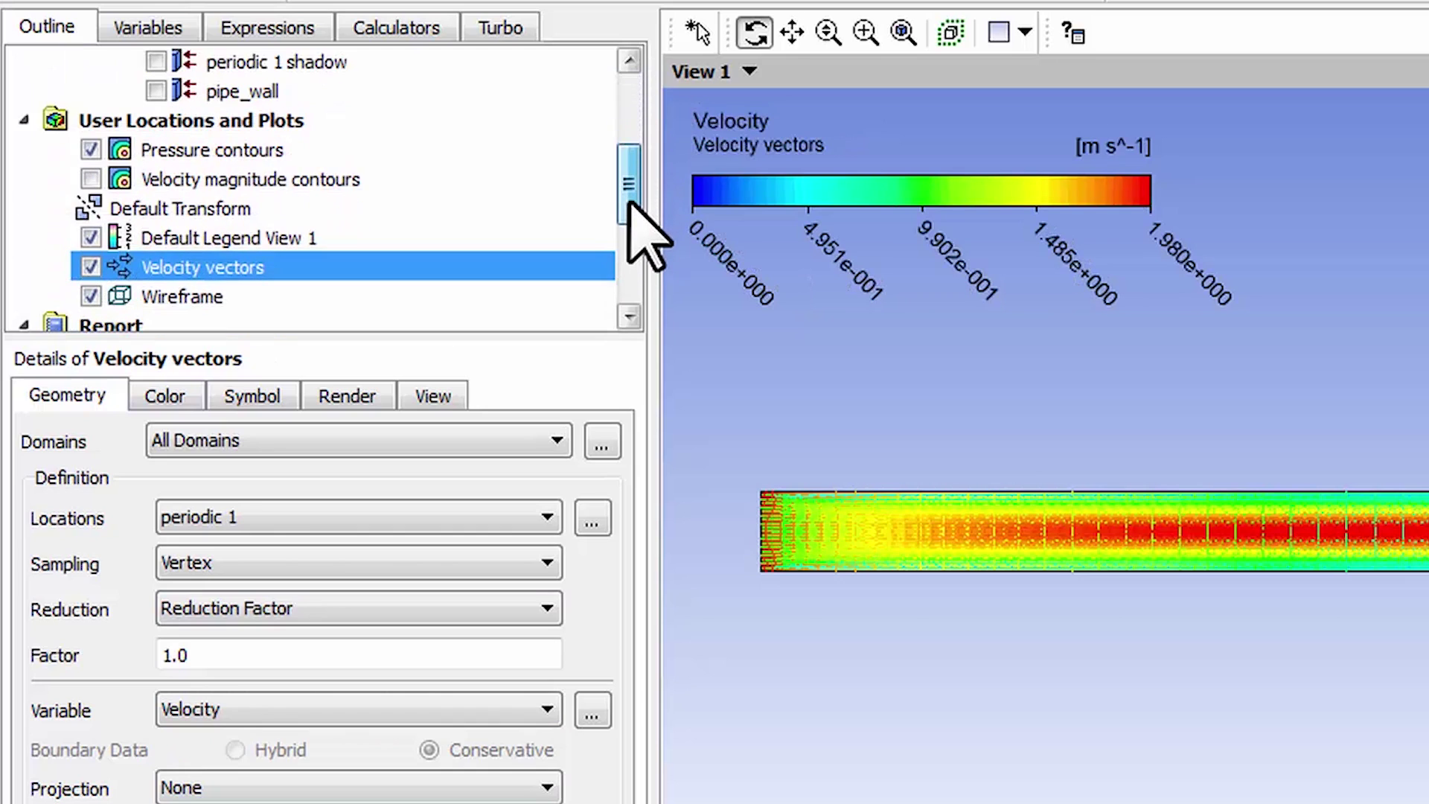
- Hide the pressure contours, zoom on the pipe inlet, and set vector symbol size to 0.1
left_click(90, 149)
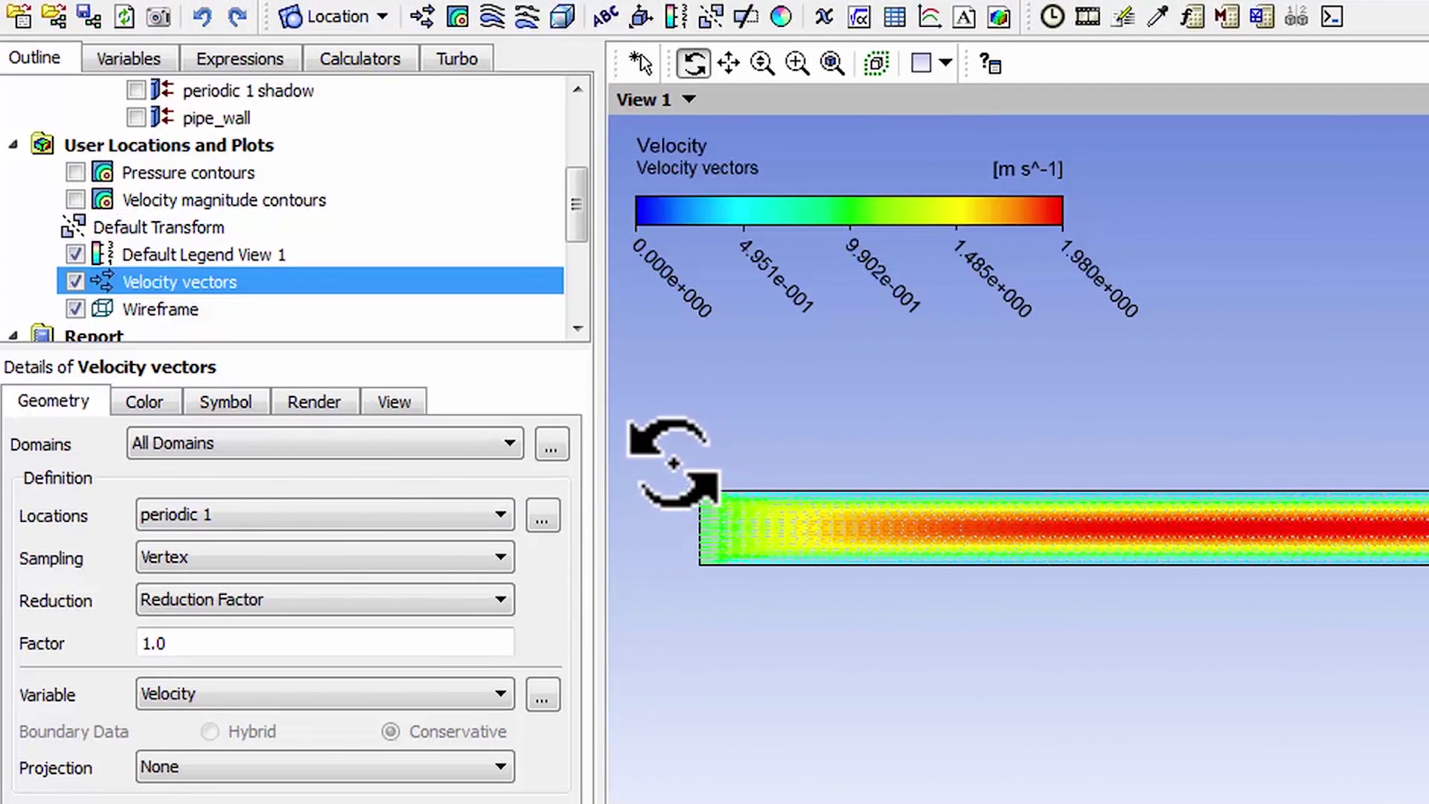
right_click_drag(673, 463, 962, 614)
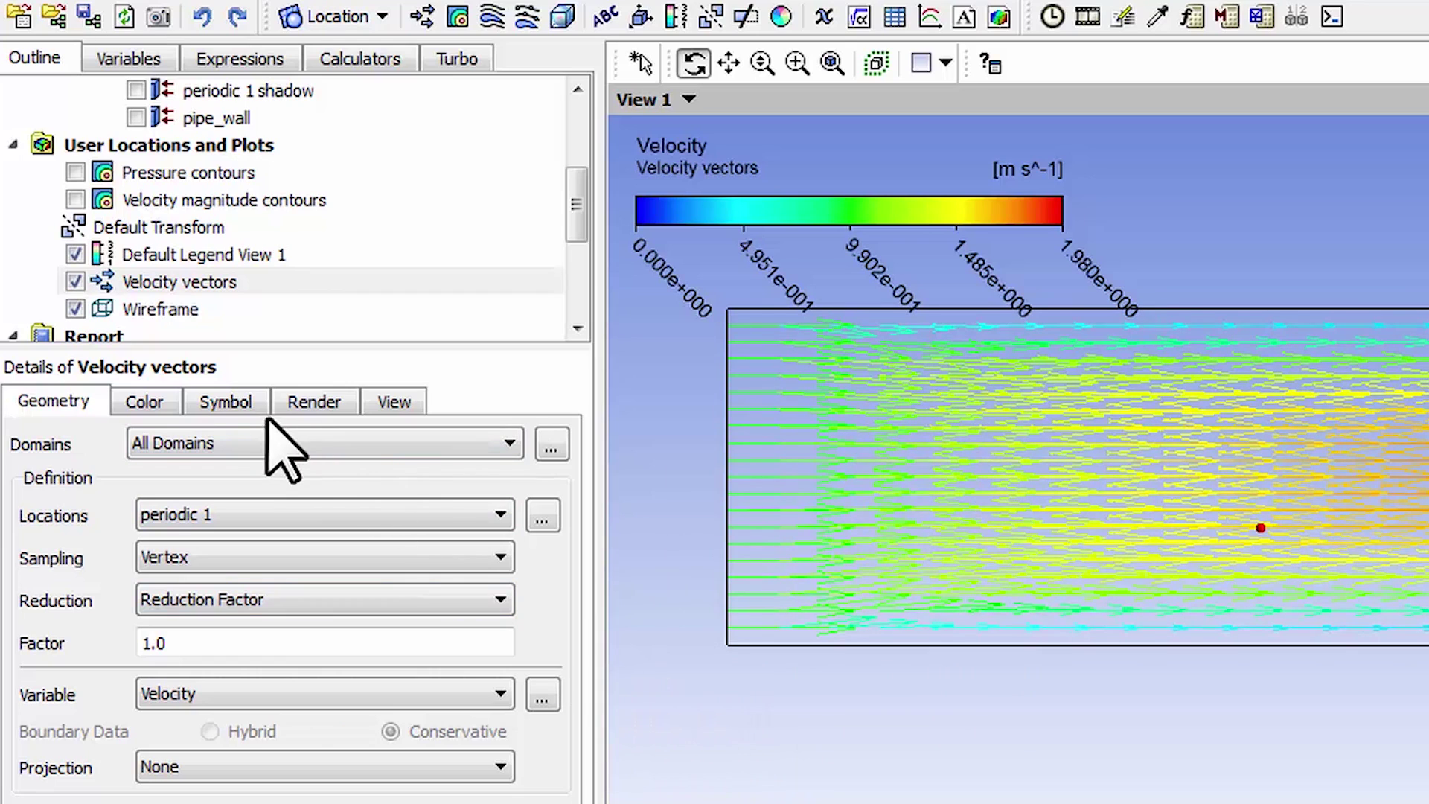
left_click(225, 402)
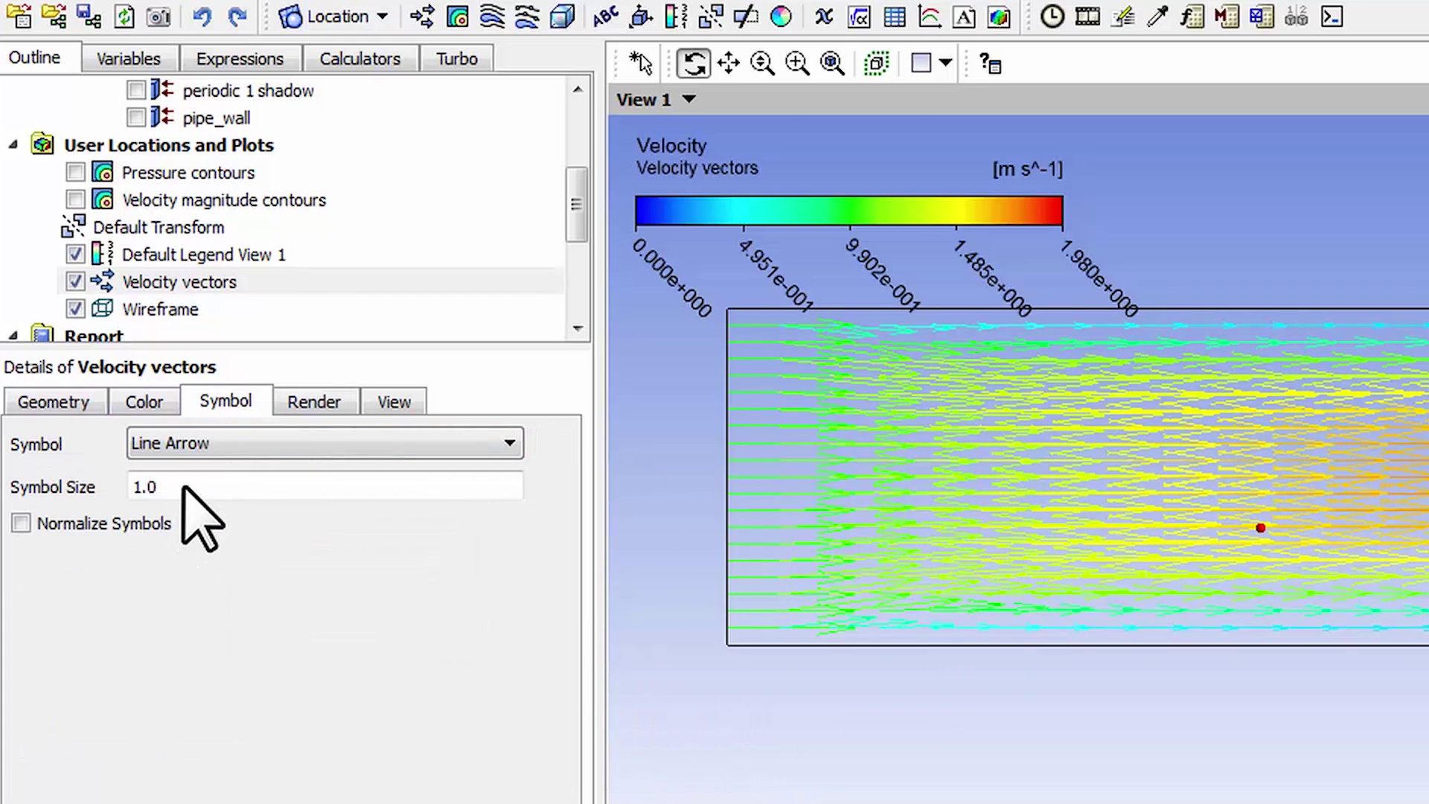
left_click_drag(178, 492, 115, 488)
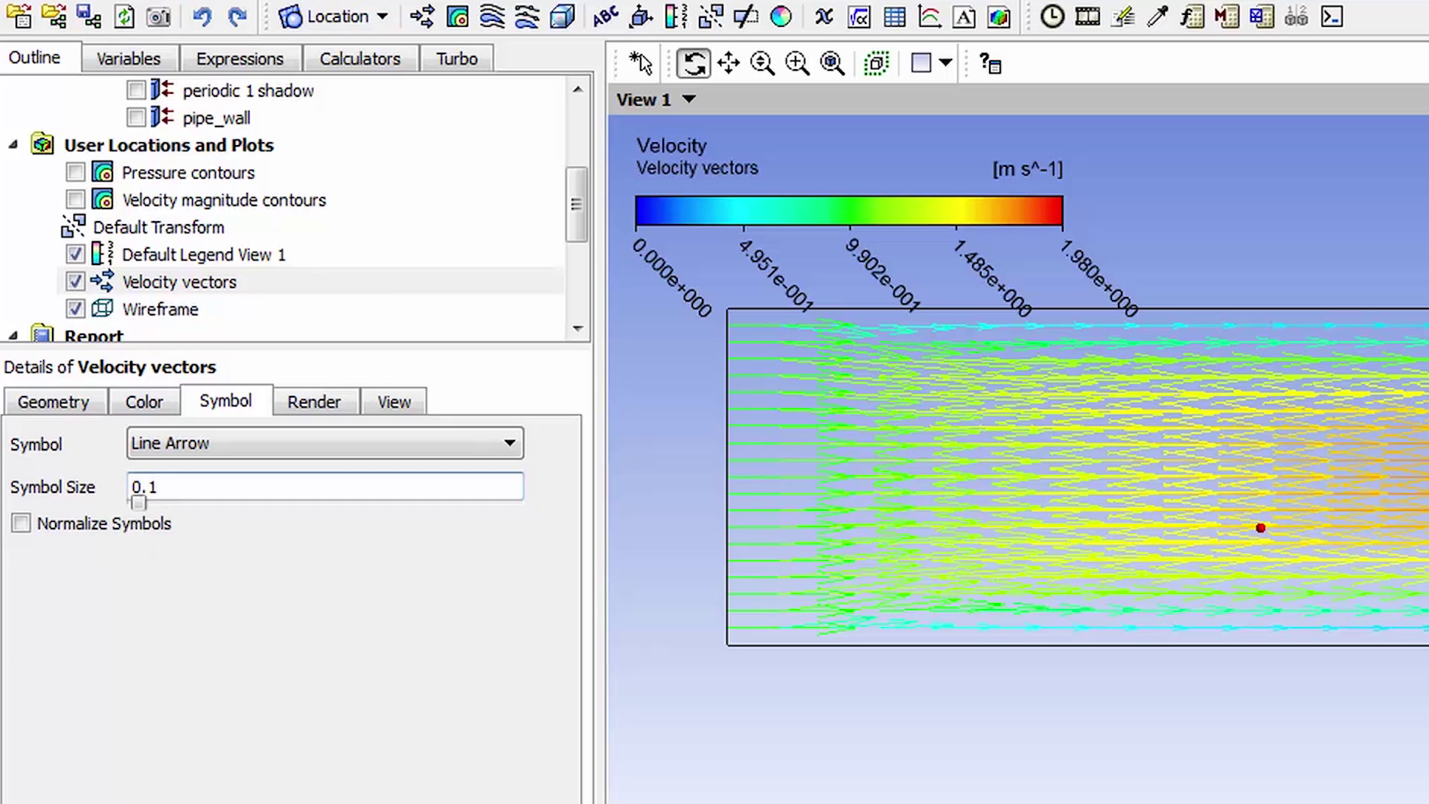
key("Return")
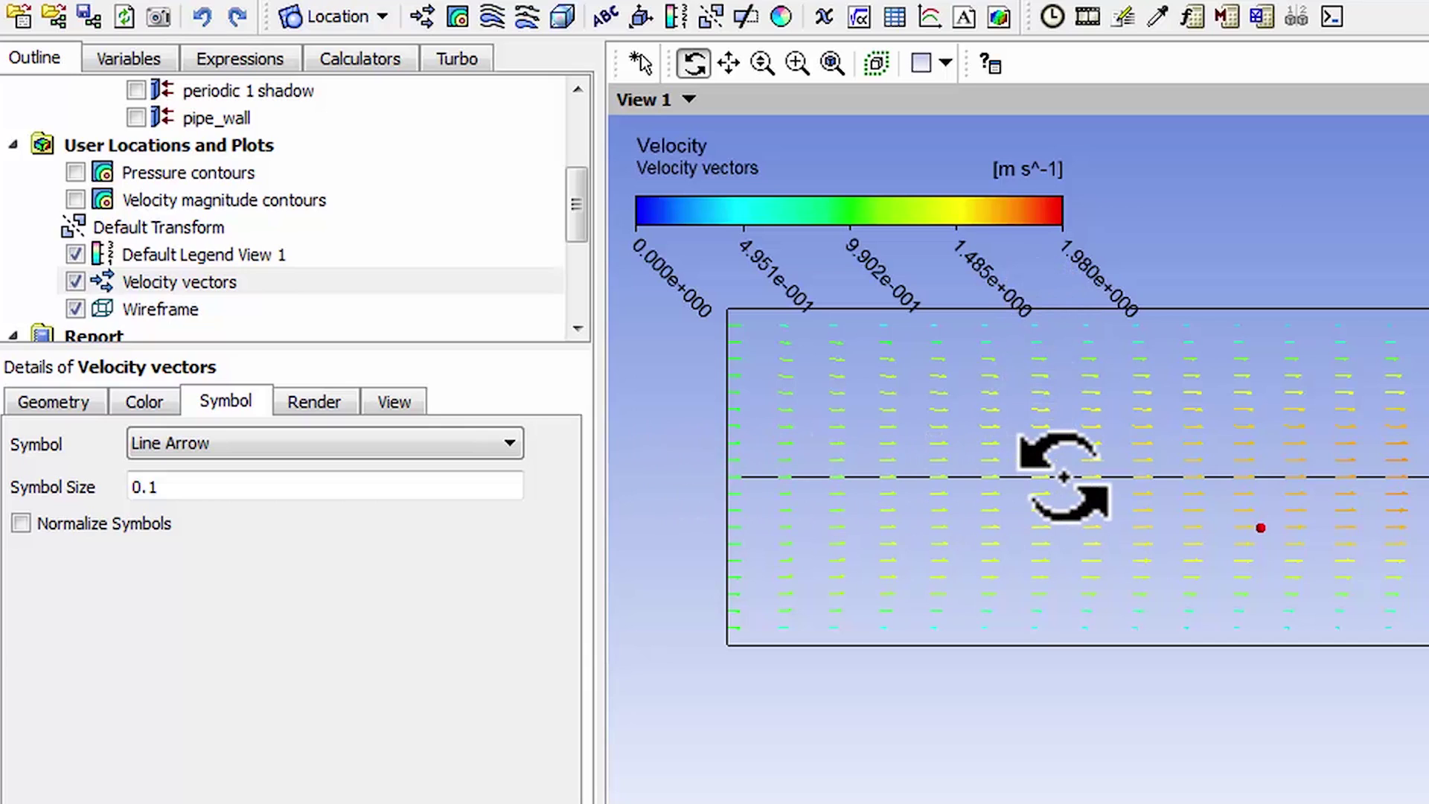
left_click(379, 20)
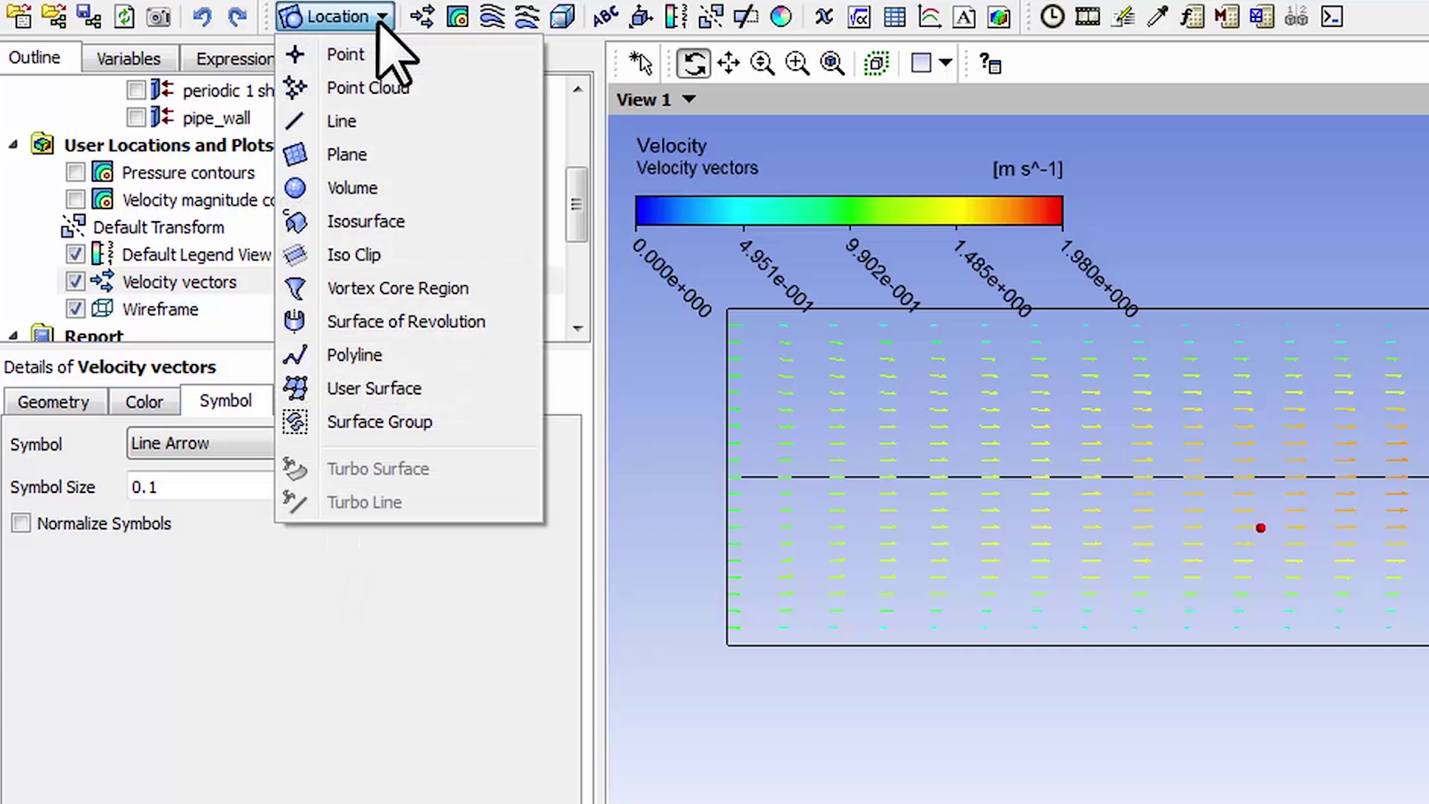
- Create a line 'axial location 1' from (0.2, 0, 0) to (0.2, 0.1, 0)
left_click(362, 125)
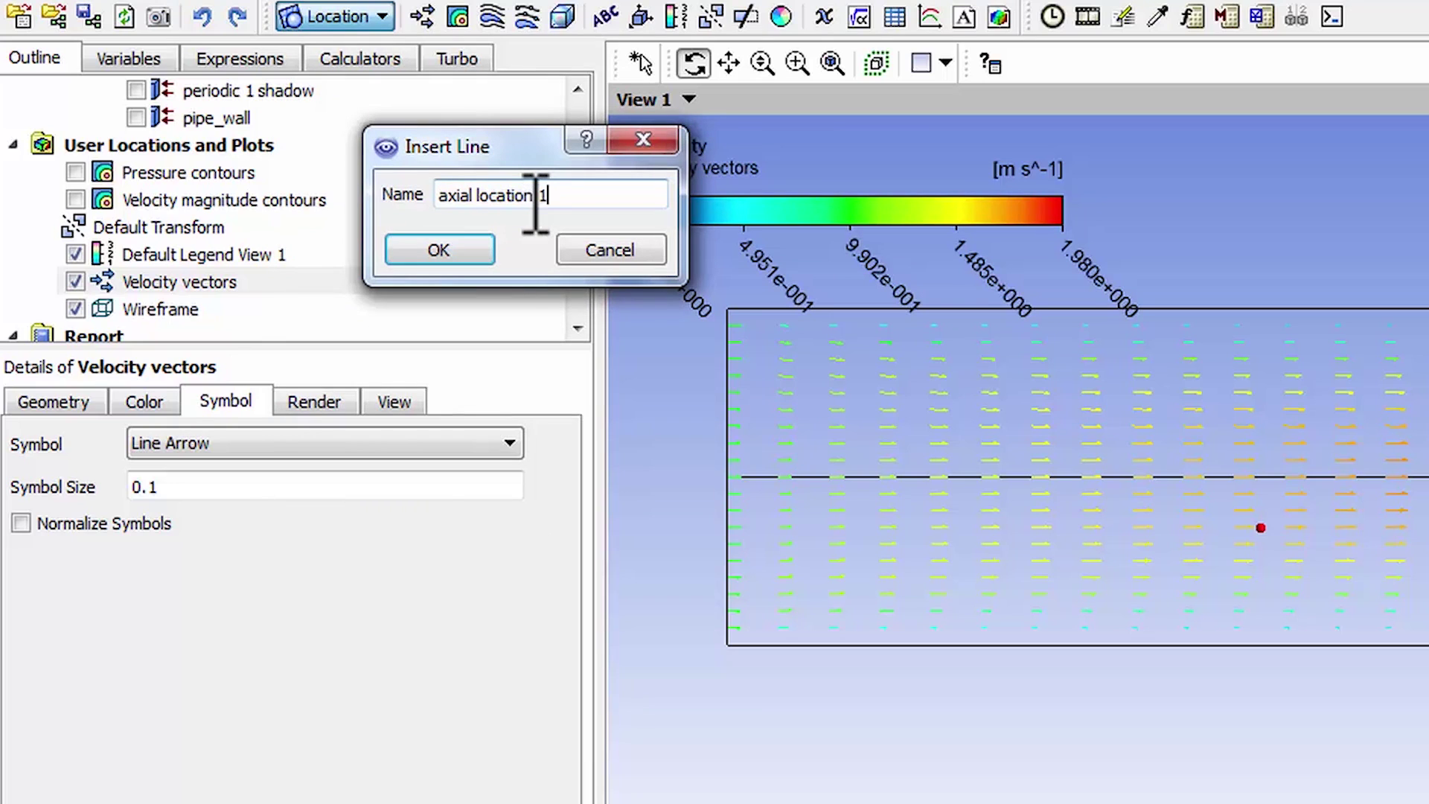
left_click(468, 250)
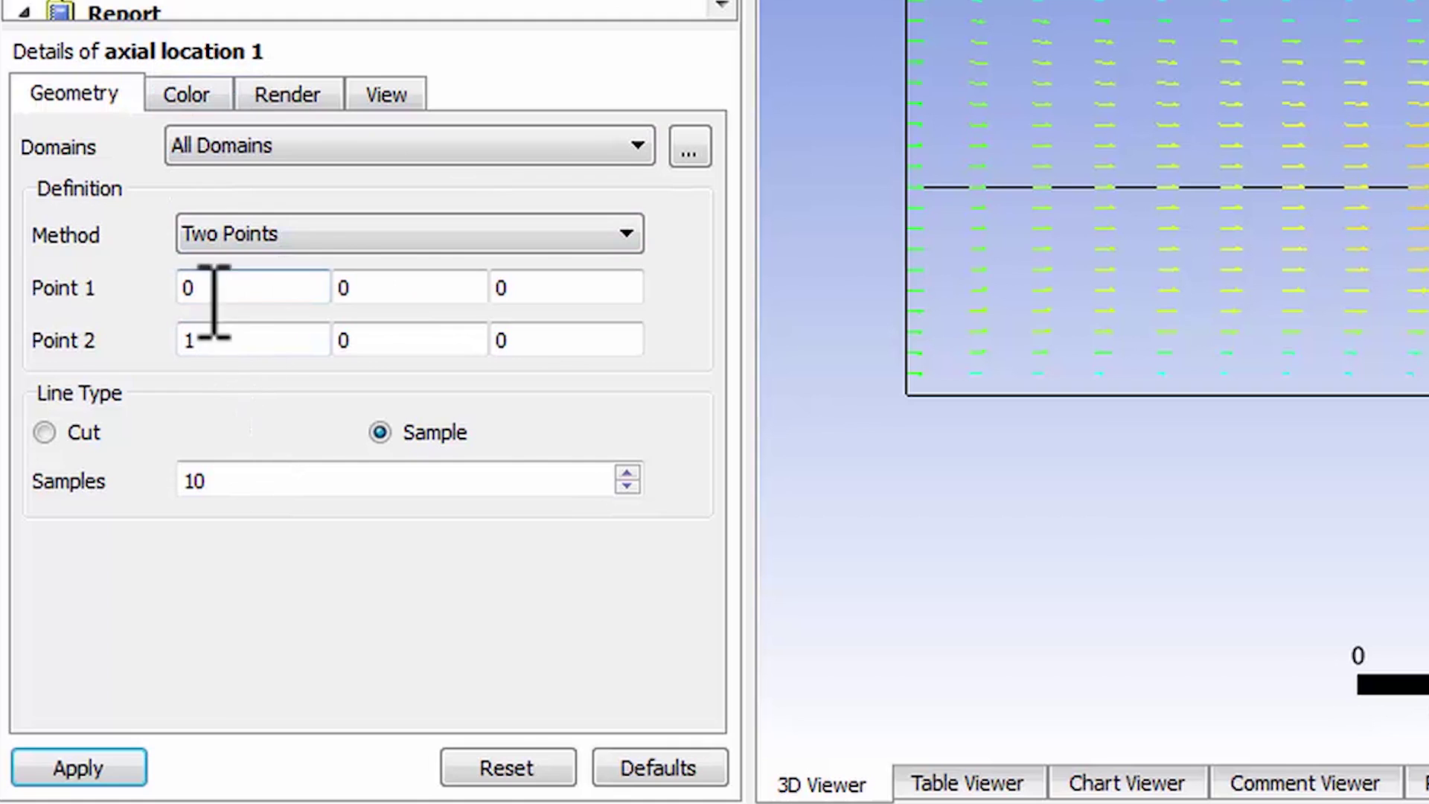
left_click(205, 290)
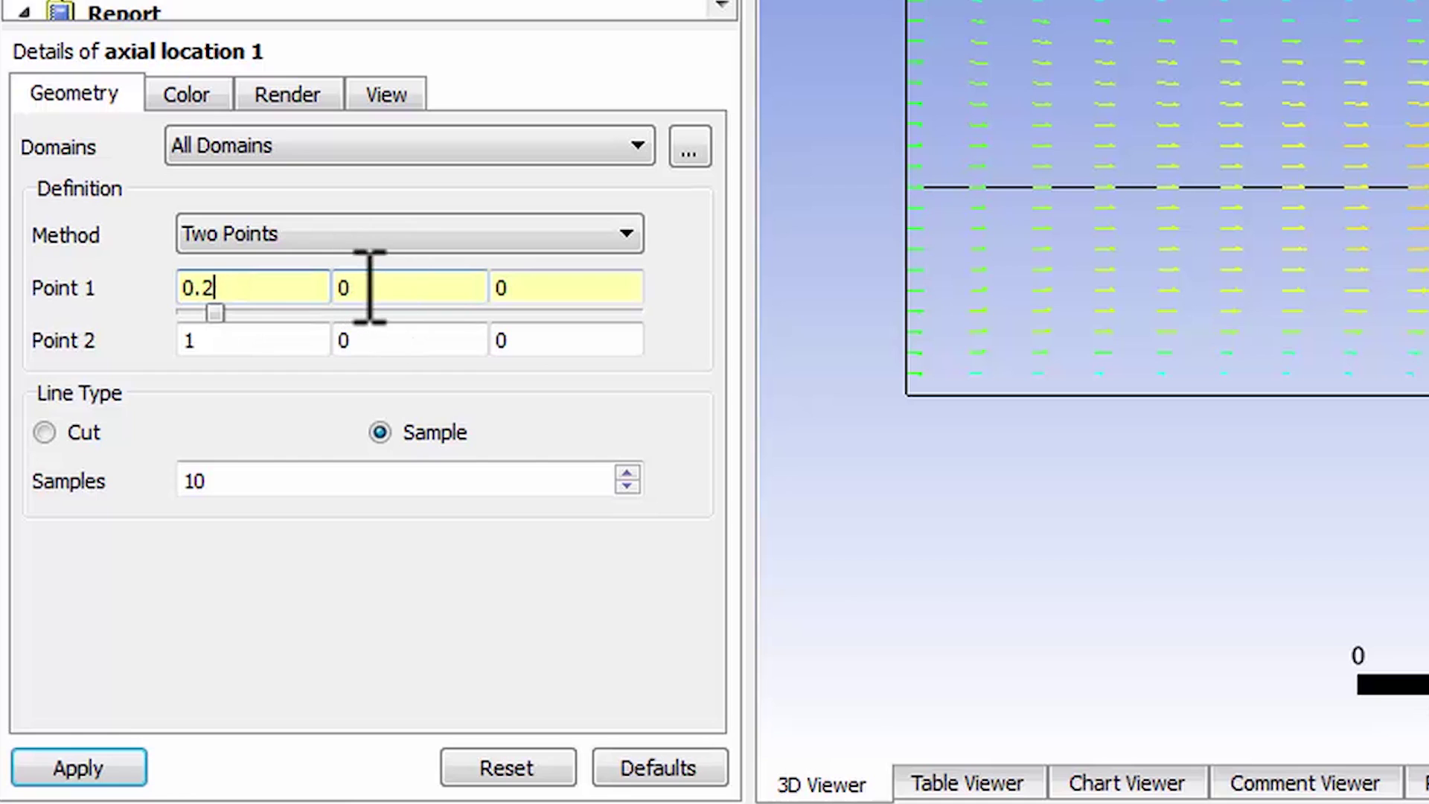
double_click(215, 342)
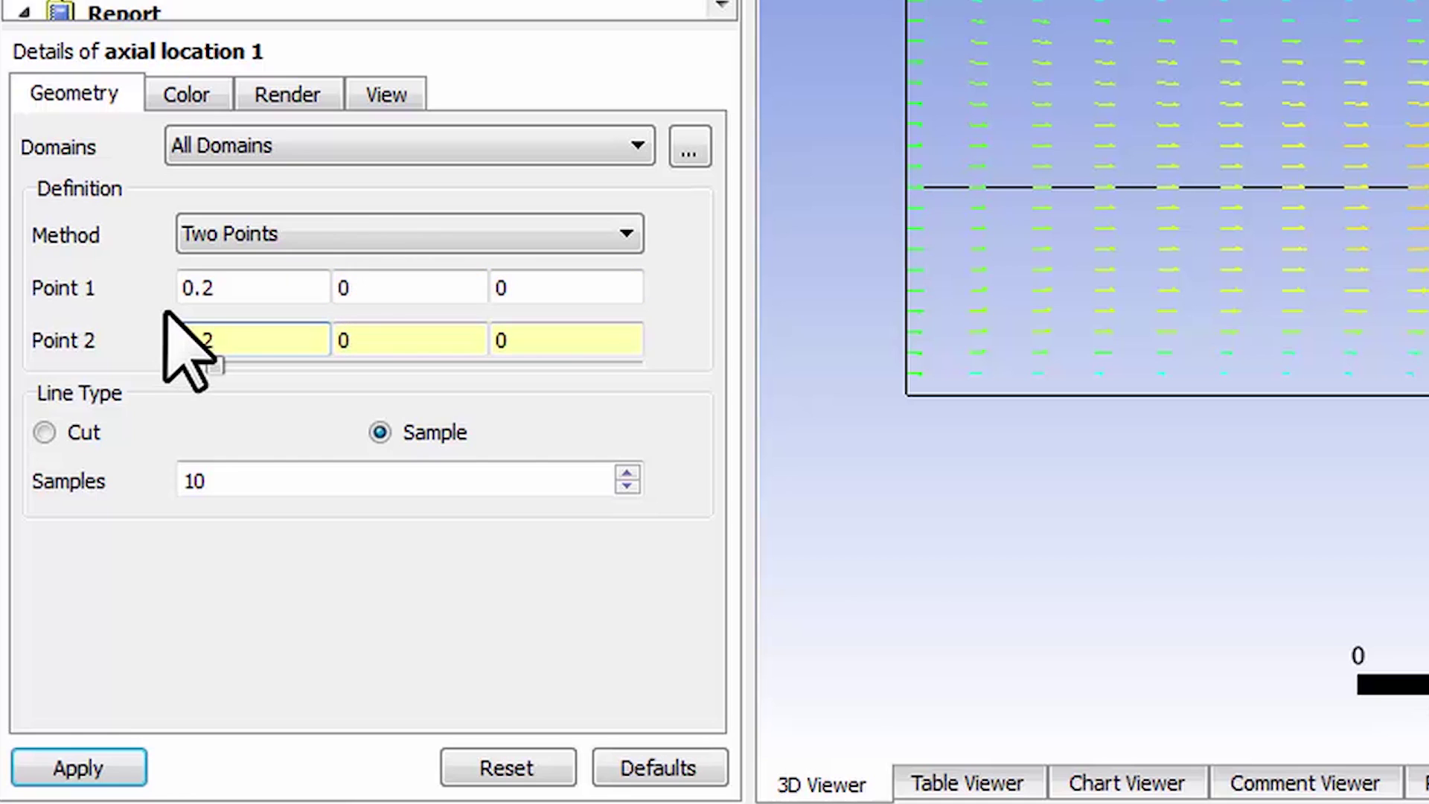
left_click(396, 340)
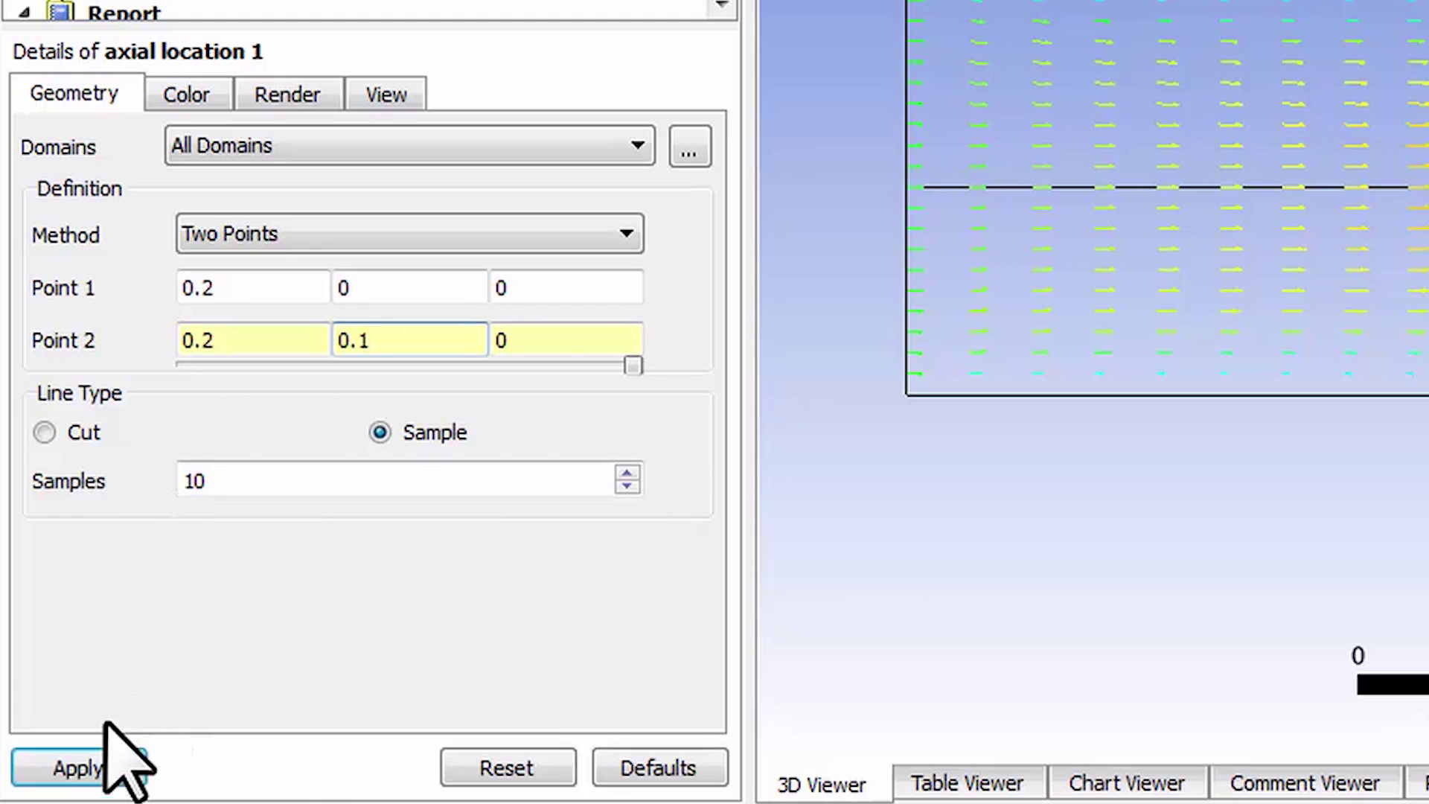
left_click(102, 767)
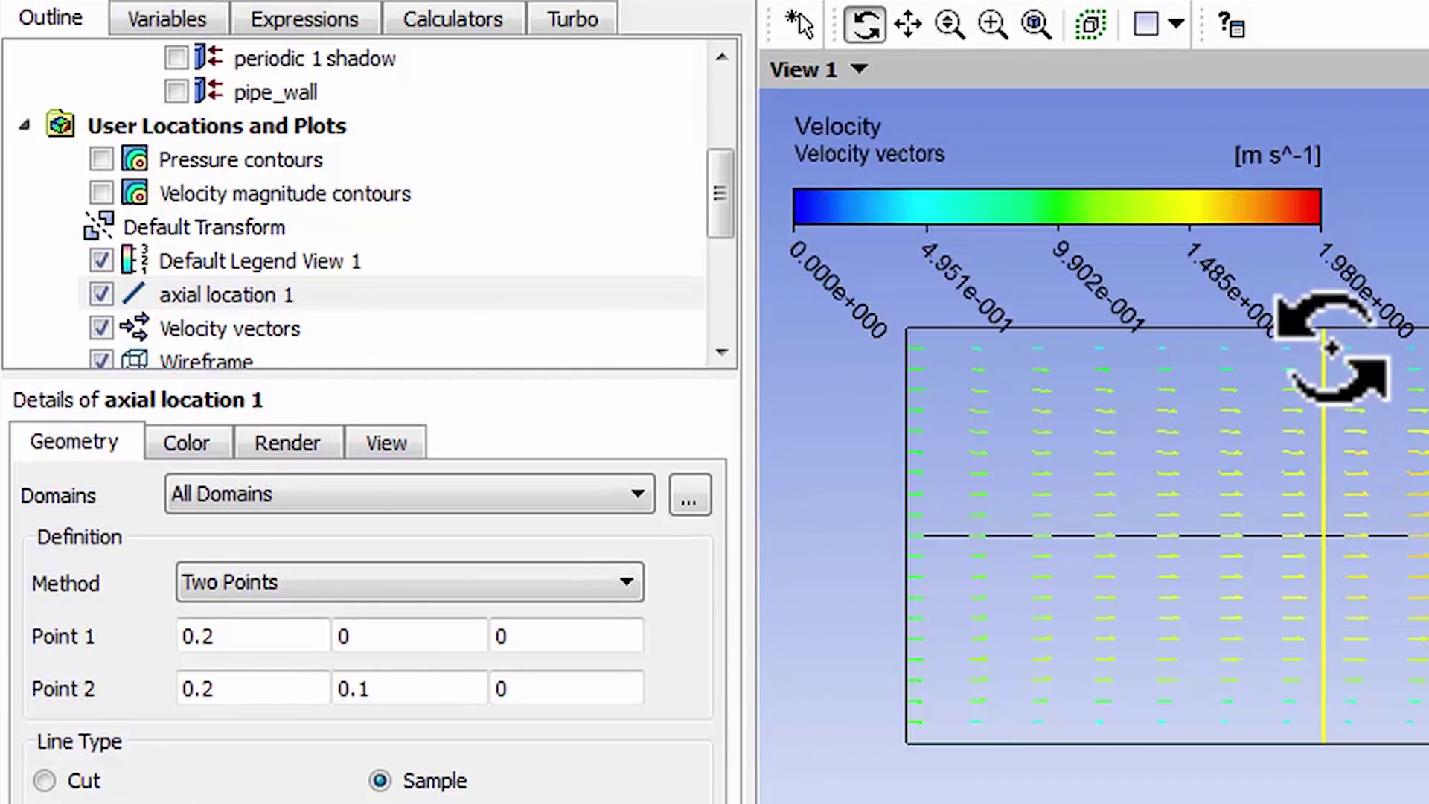
left_click(101, 294)
- Move the Velocity vectors onto the axial location 1 line
left_click(102, 293)
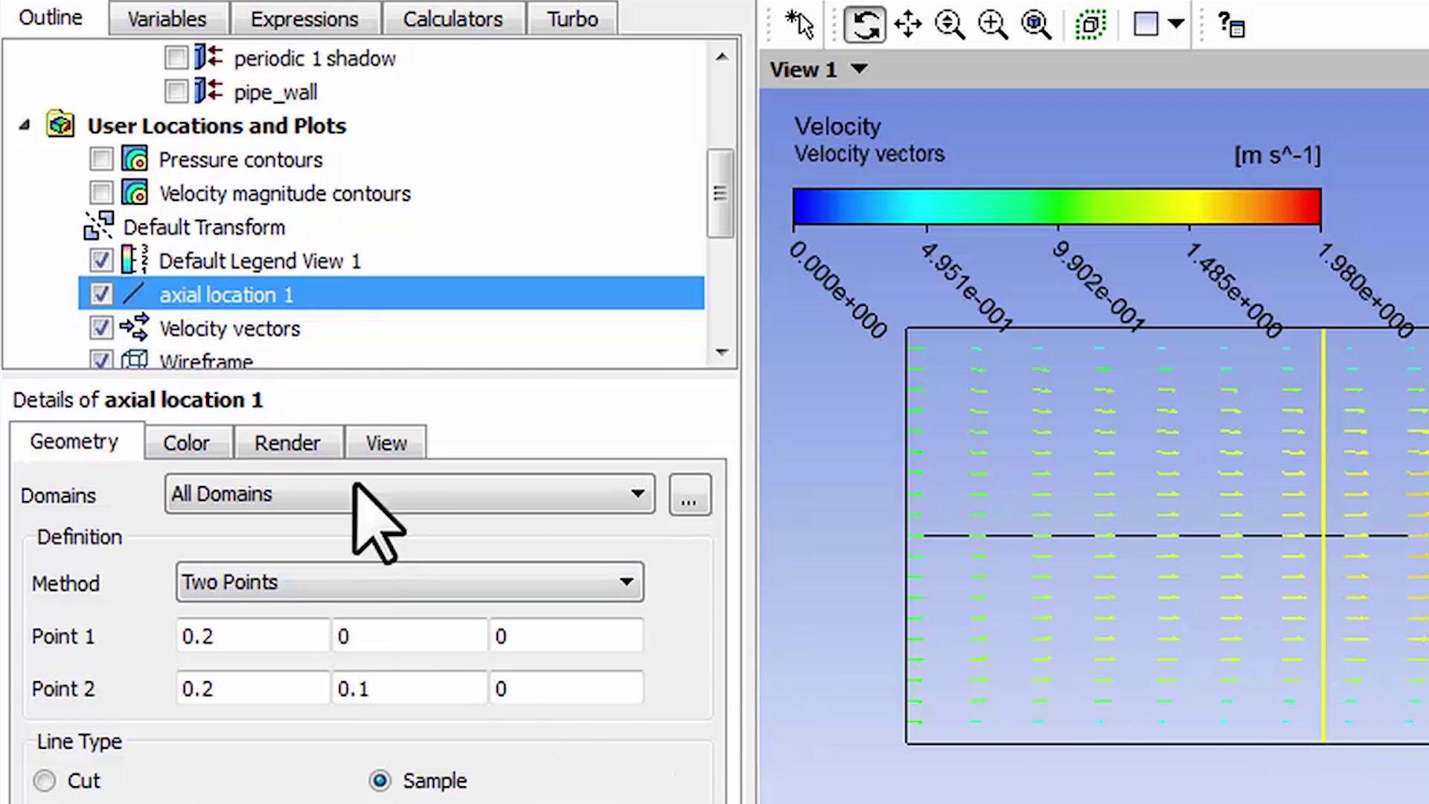
left_click(207, 328)
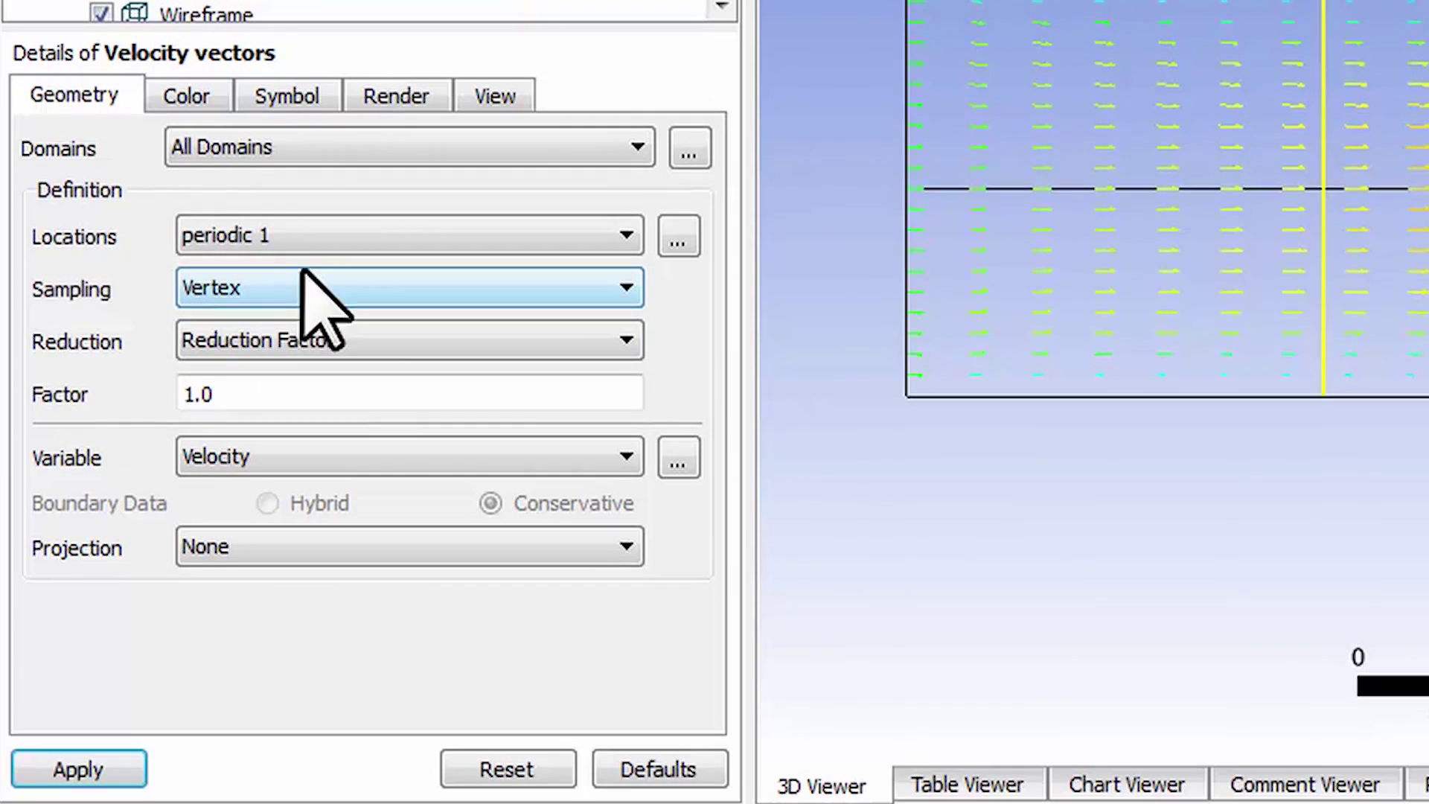
left_click(281, 237)
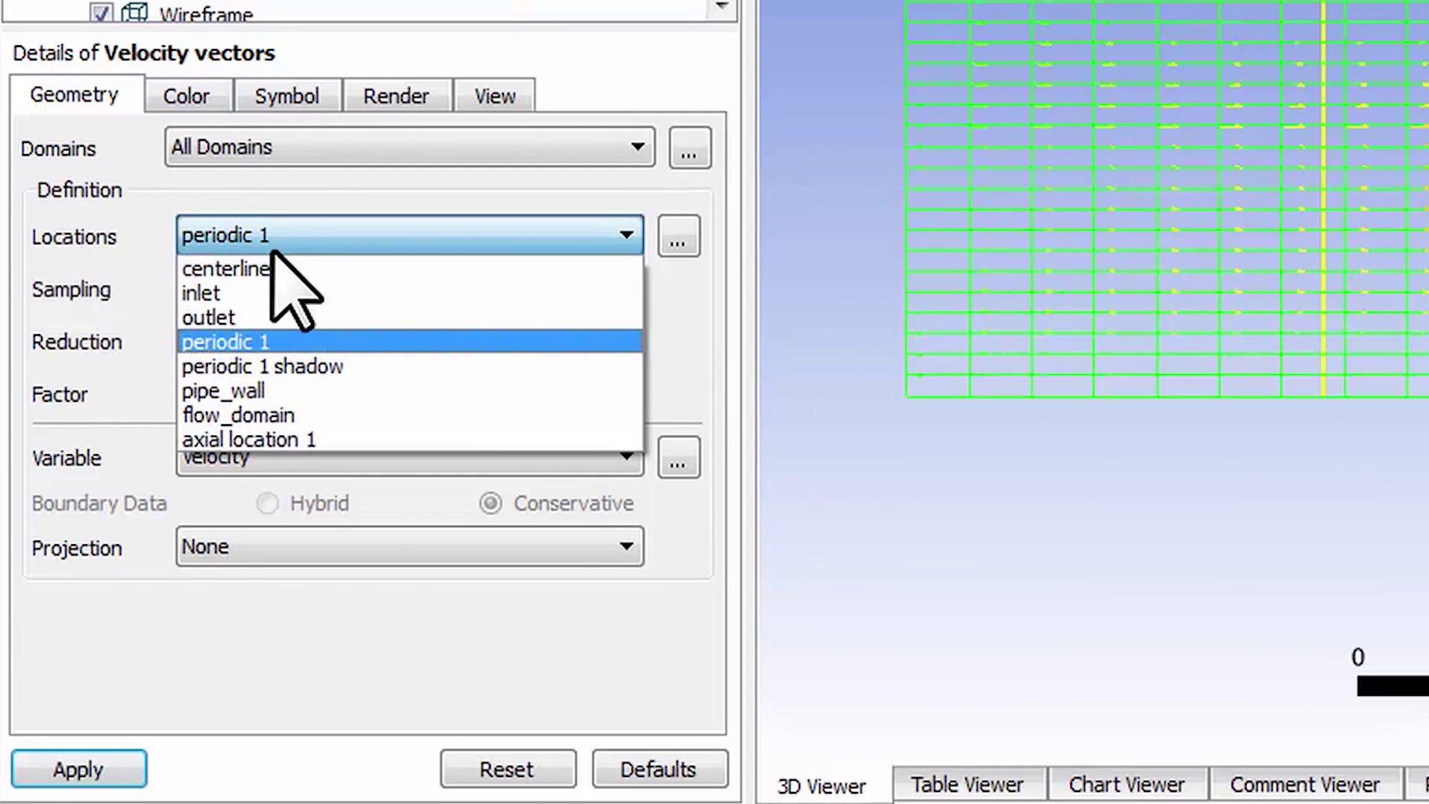
left_click(252, 440)
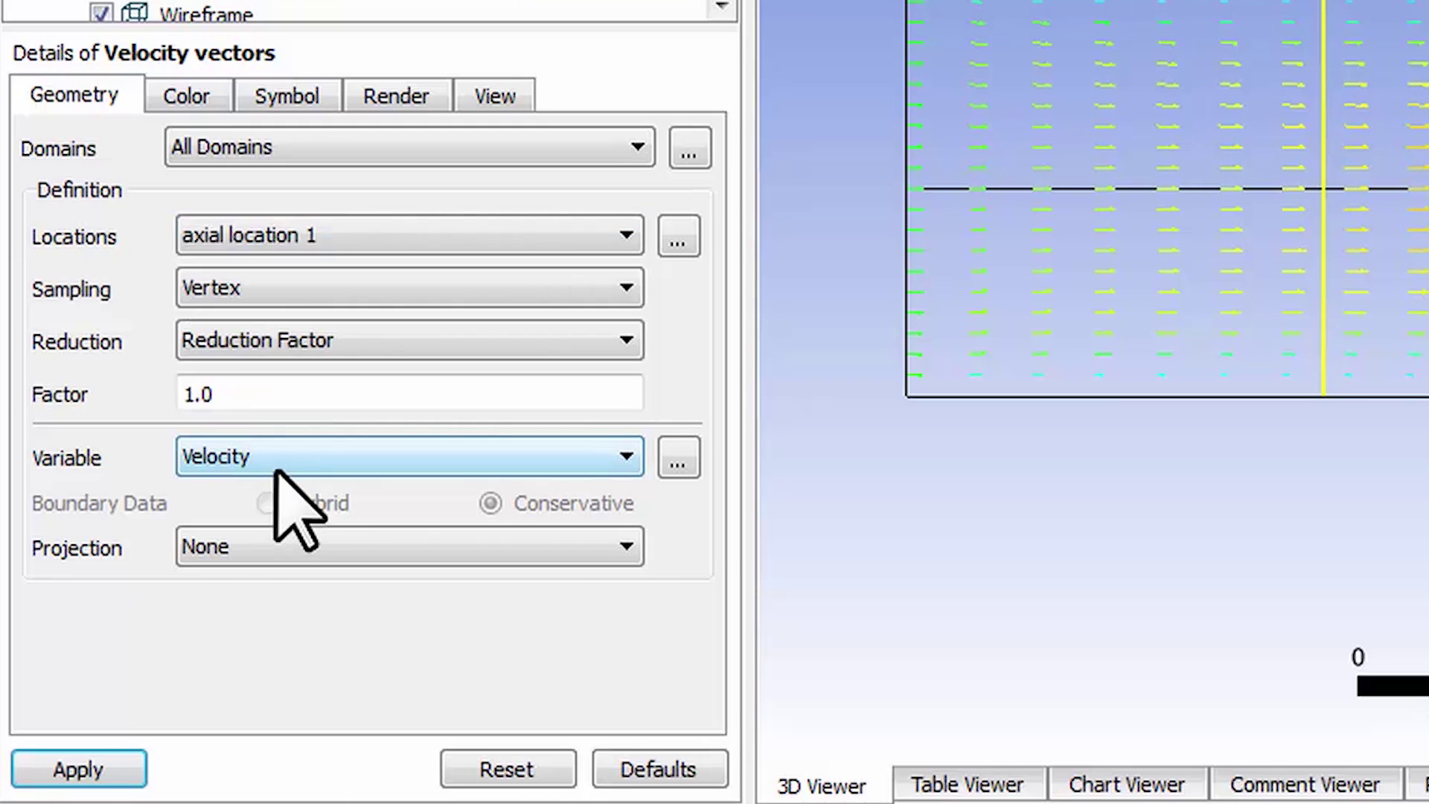
left_click(79, 771)
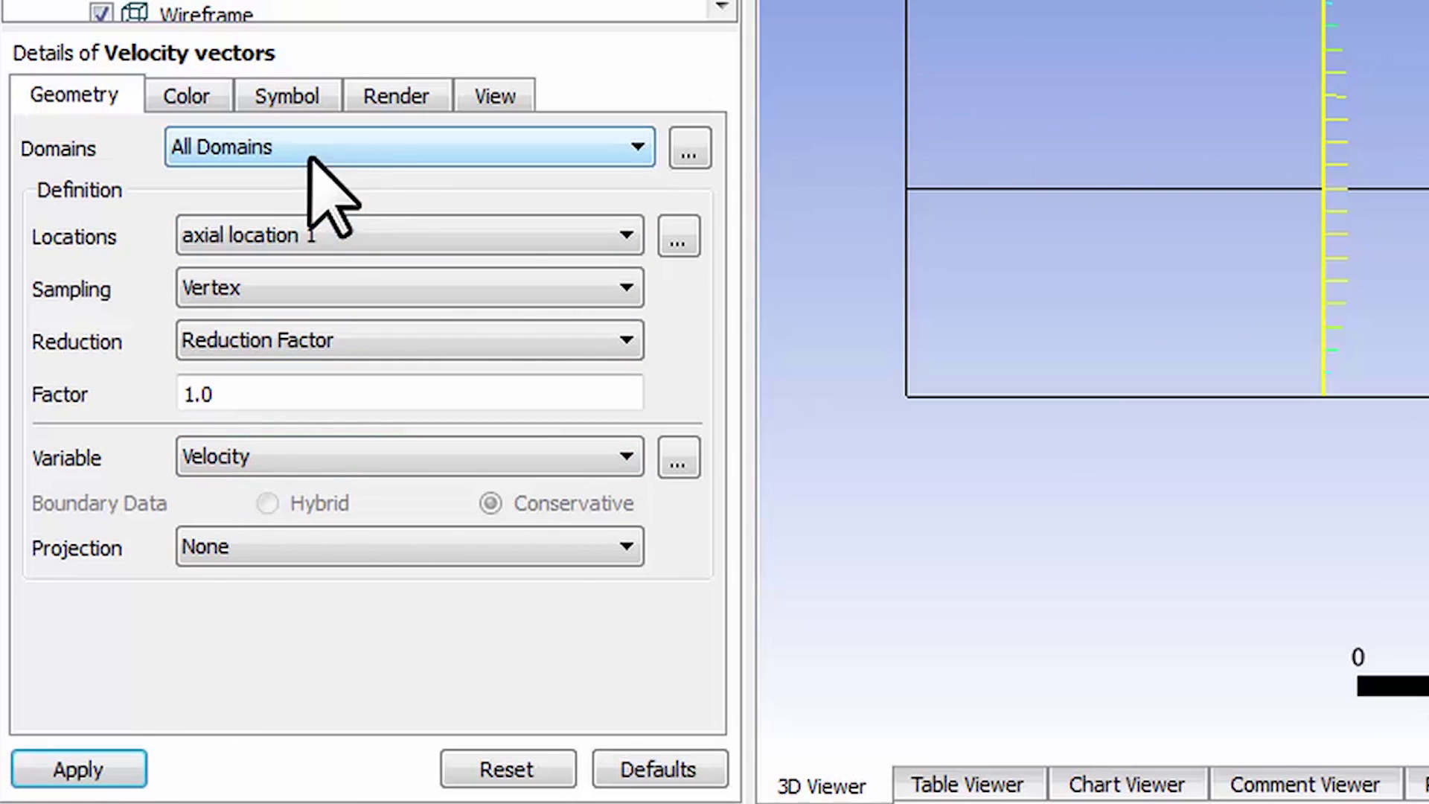
- Draw the vectors as Arrow3D symbols with symbol size 0.5
left_click(398, 100)
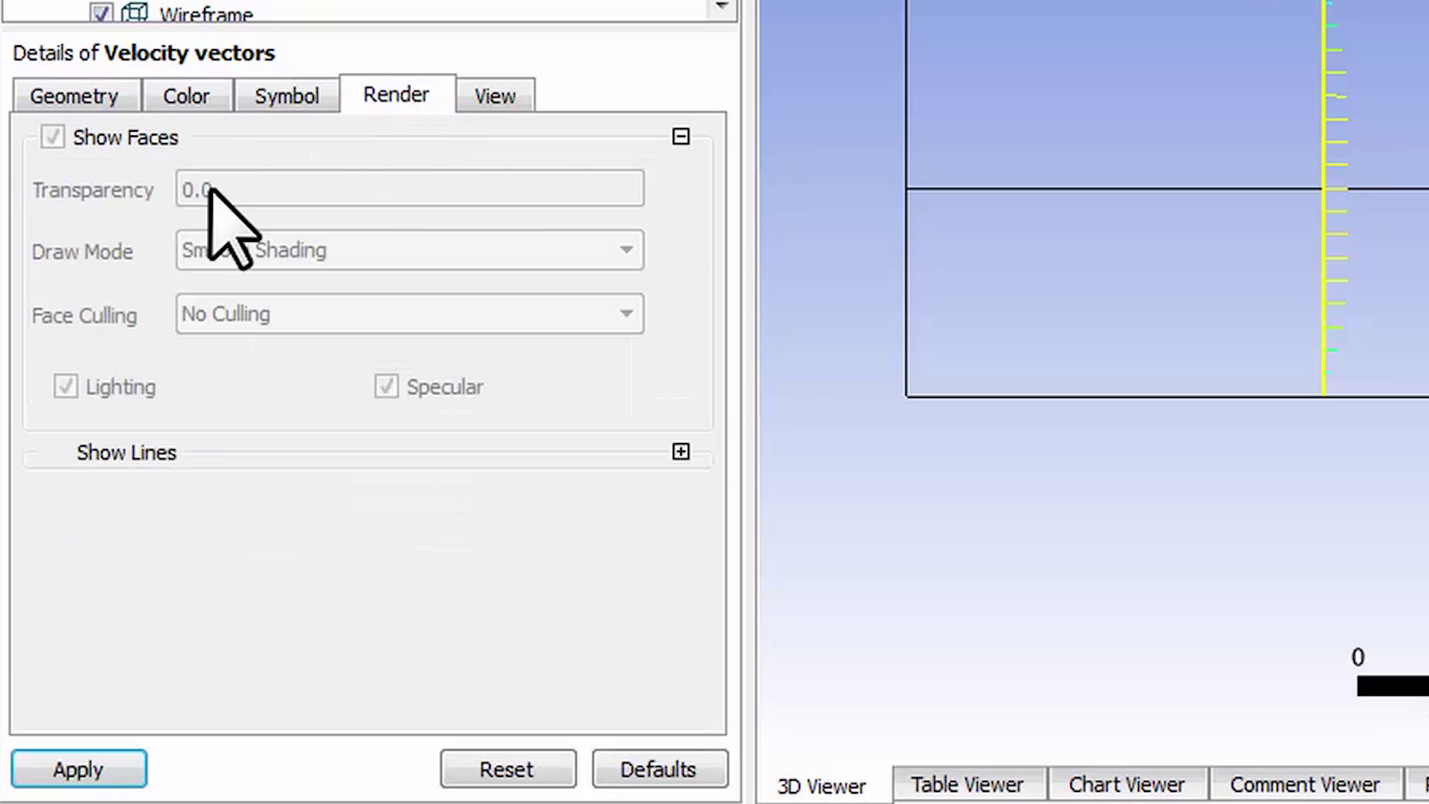
left_click(310, 105)
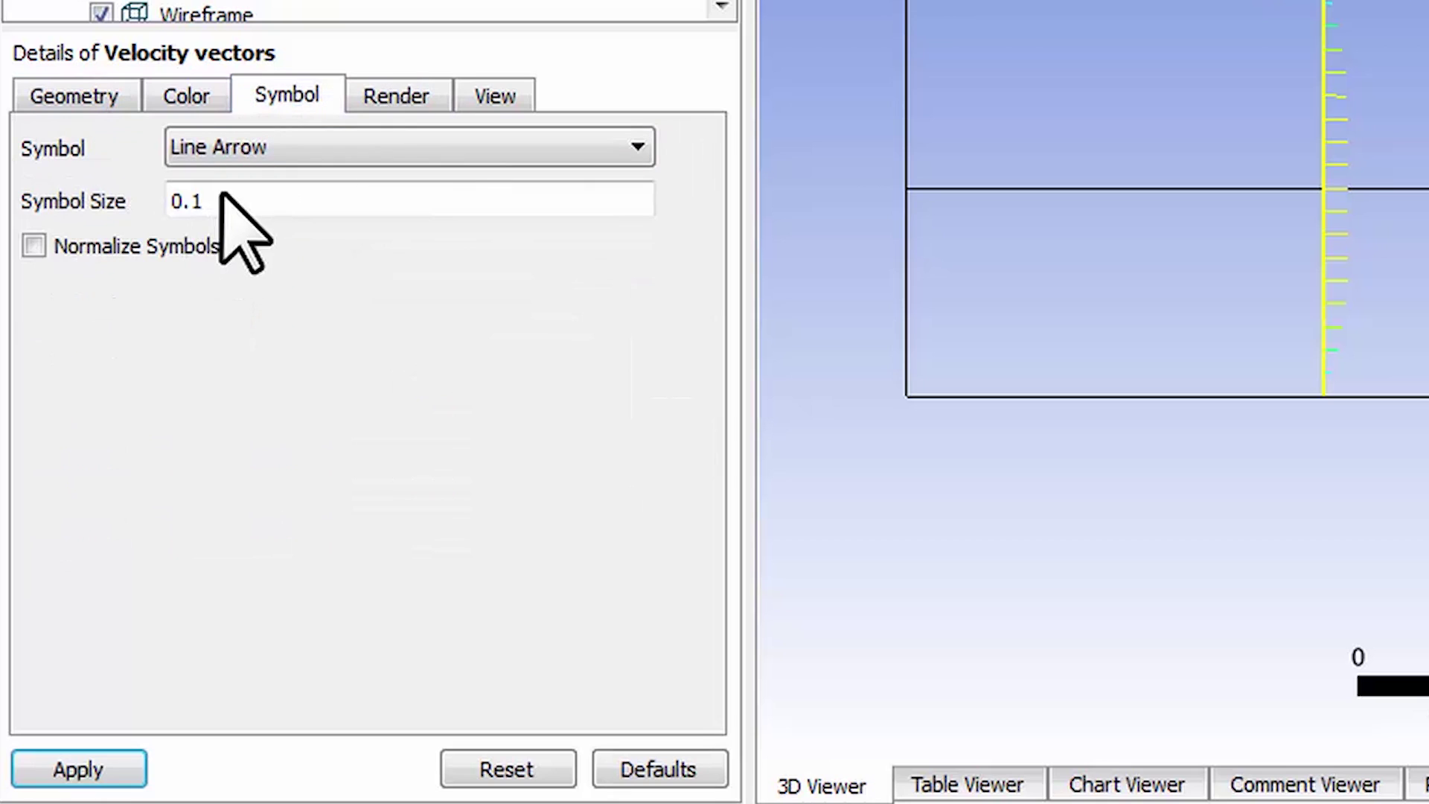
double_click(270, 200)
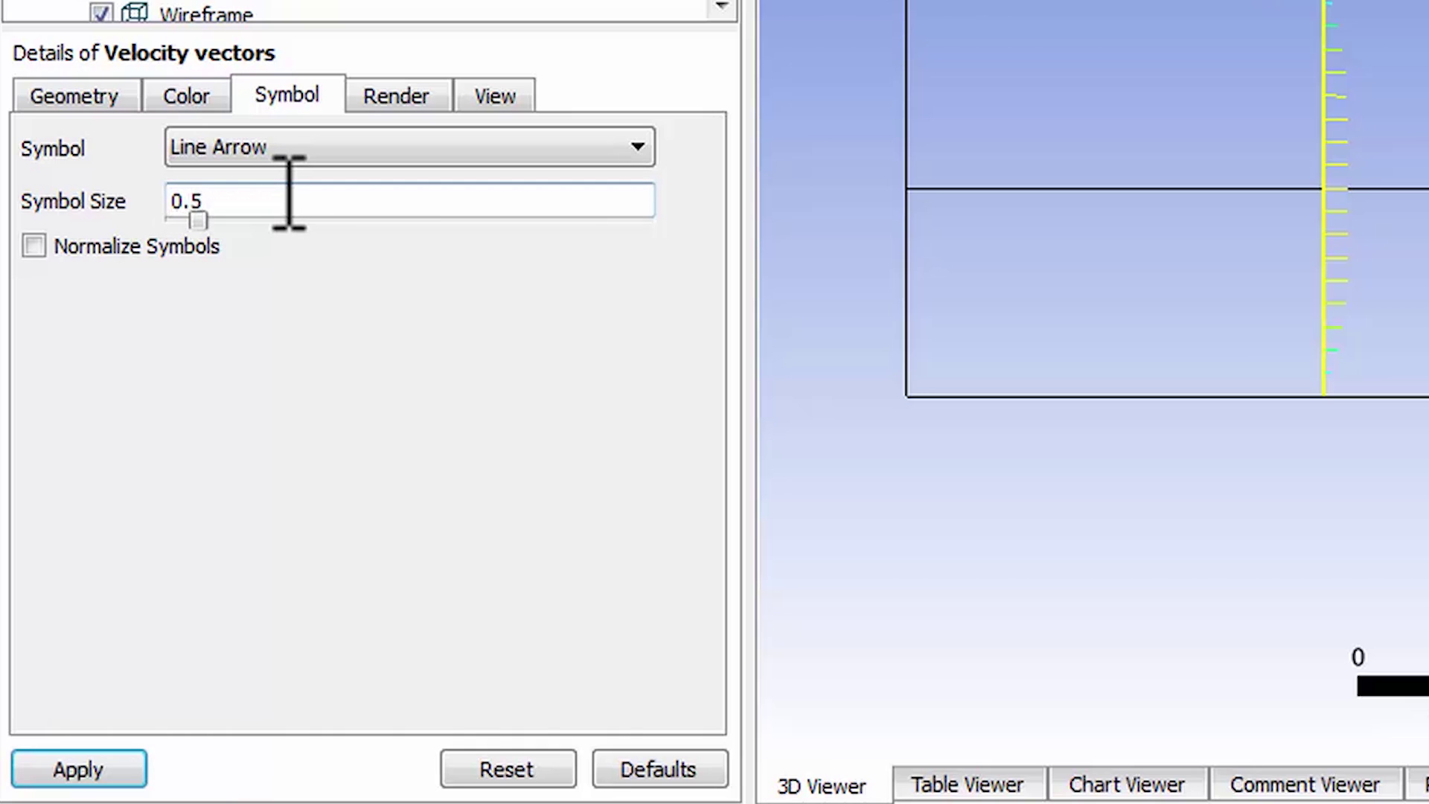
left_click(112, 766)
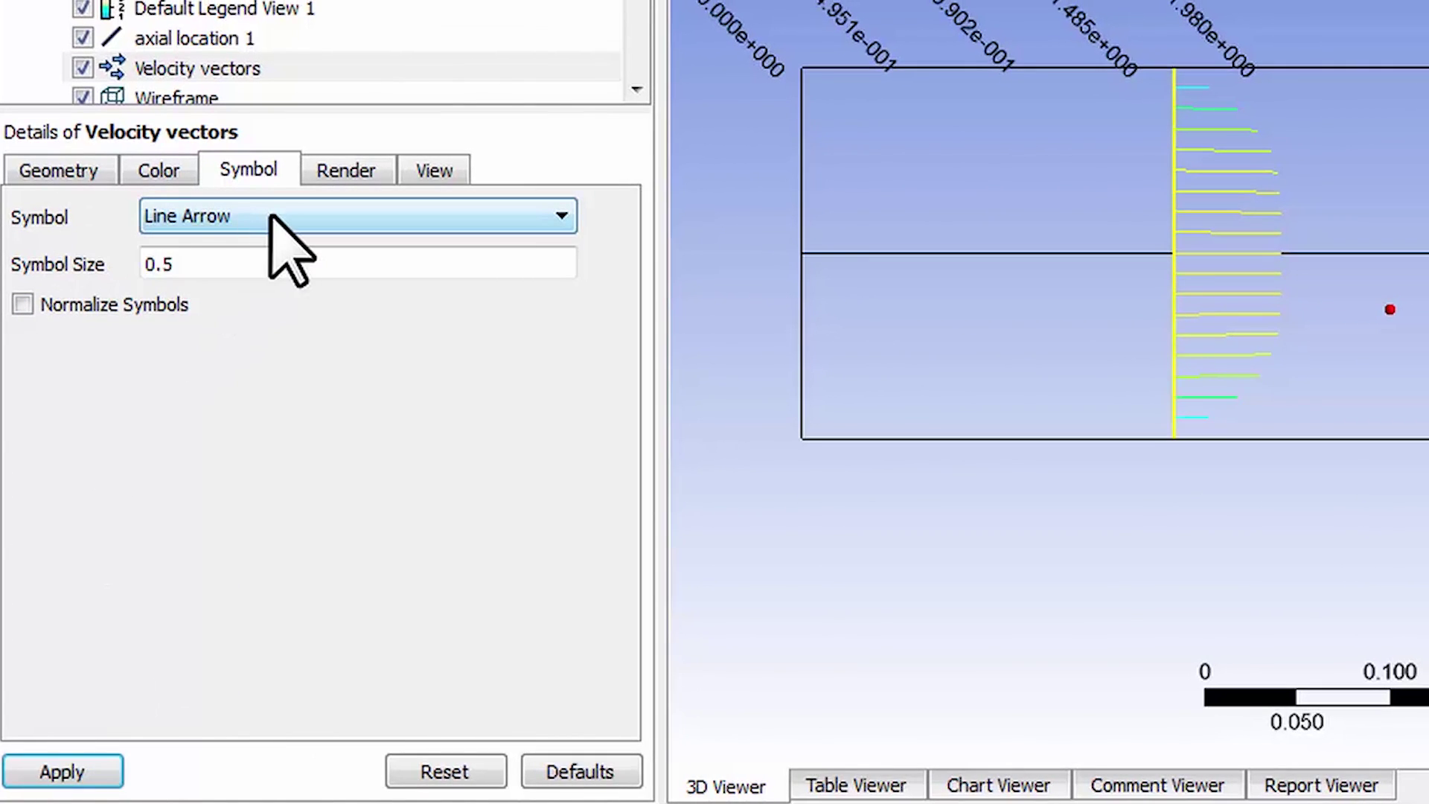
left_click(272, 218)
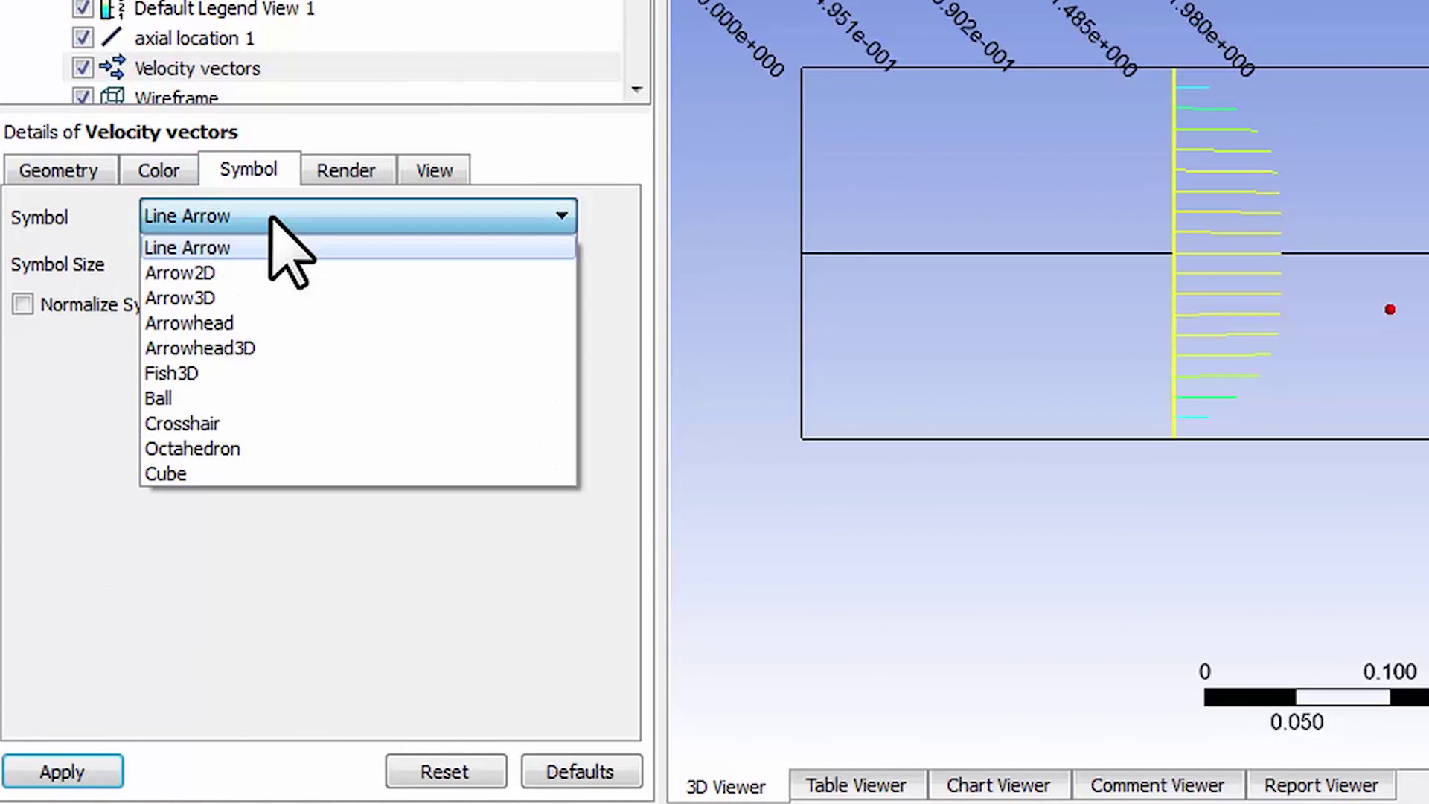
left_click(248, 298)
left_click(93, 773)
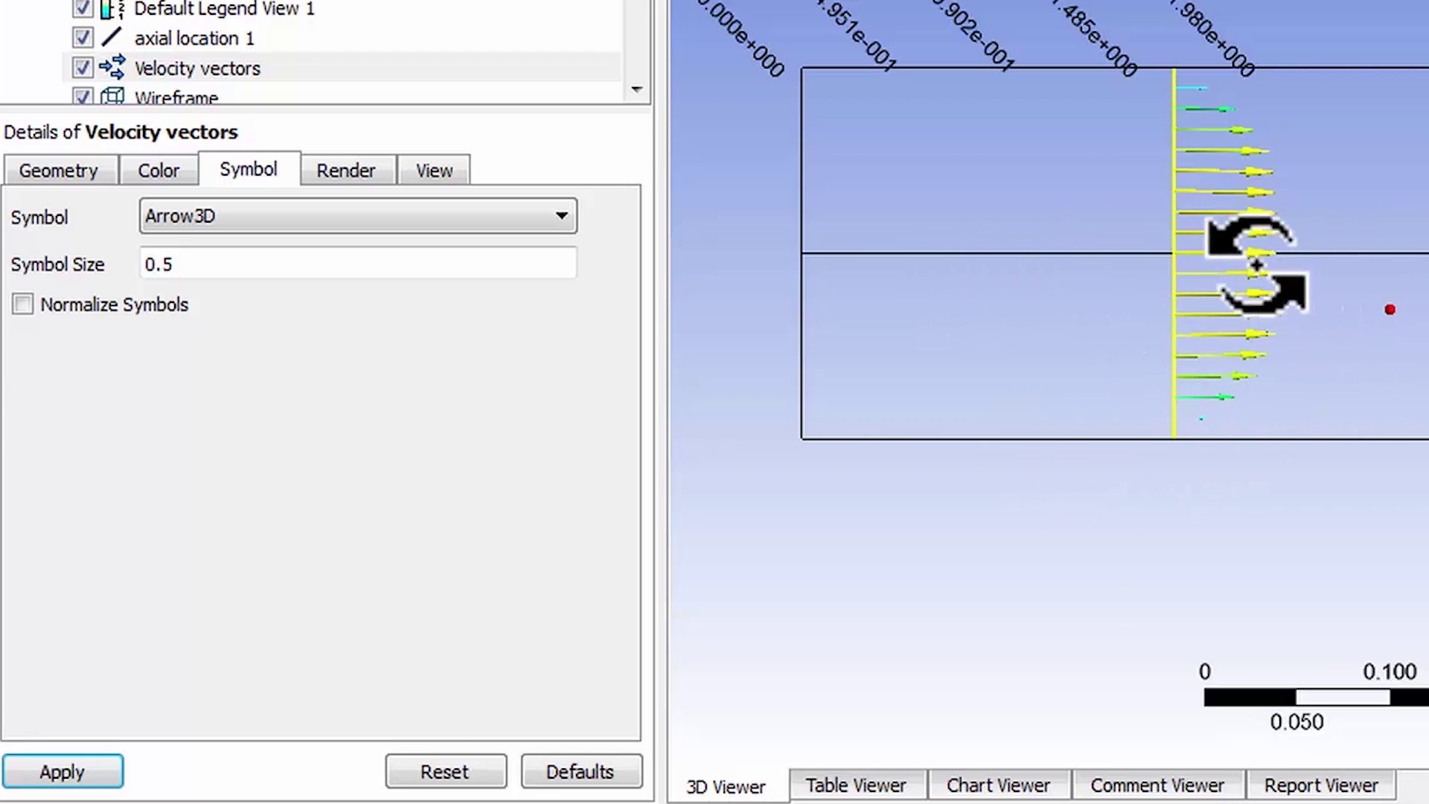
right_click(186, 38)
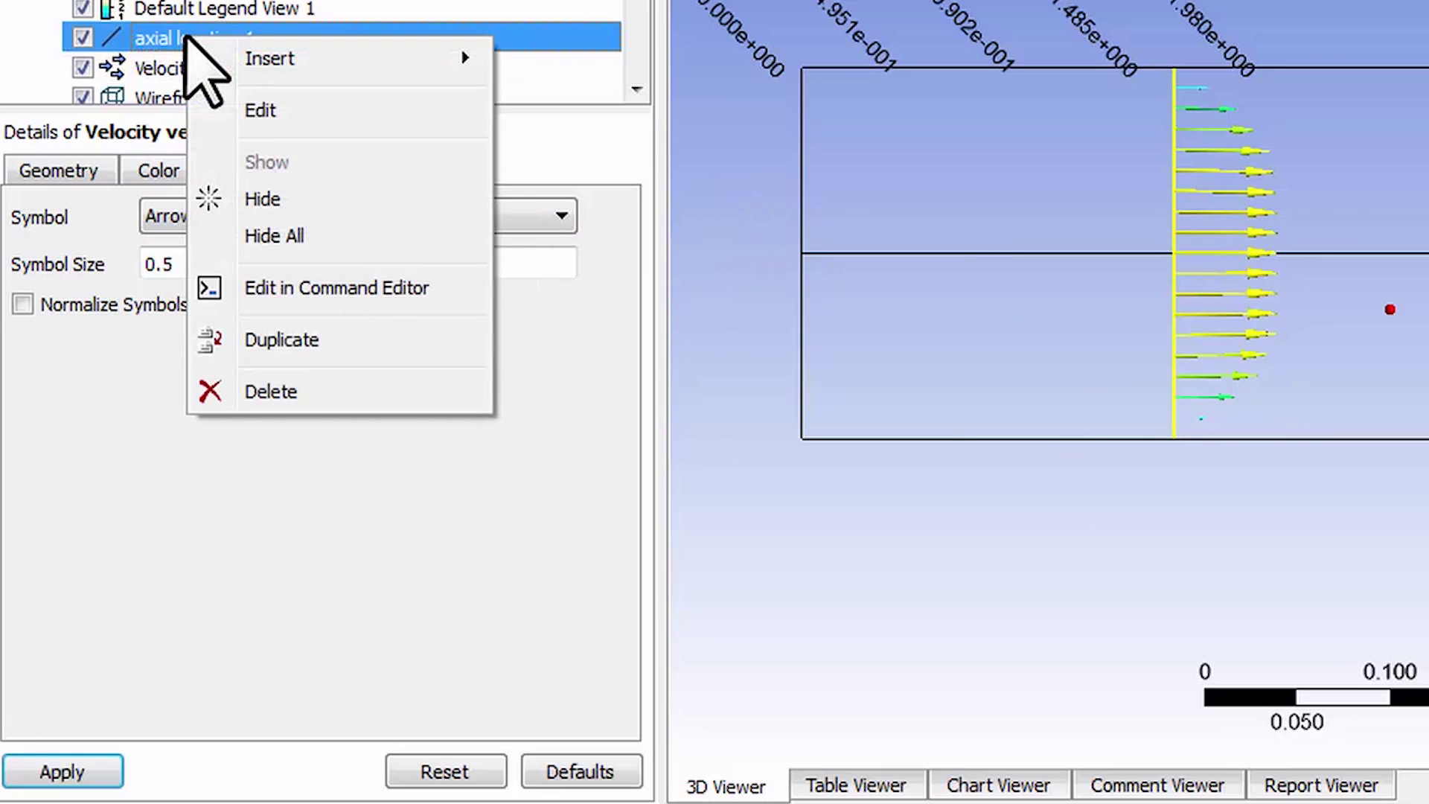
- Duplicate axial location 1 as axial location 2 with both points moved to x = 0.4
left_click(294, 341)
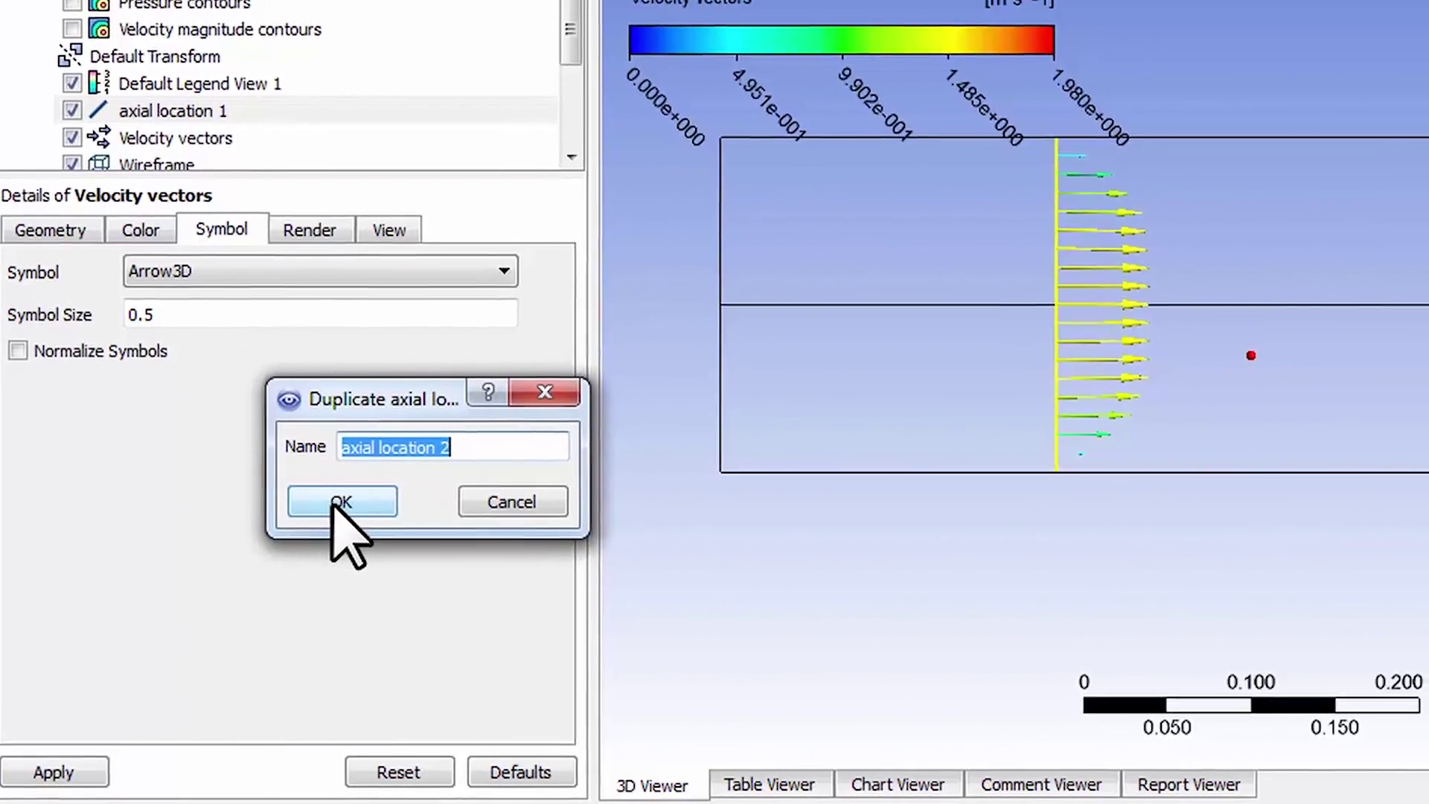
left_click(331, 510)
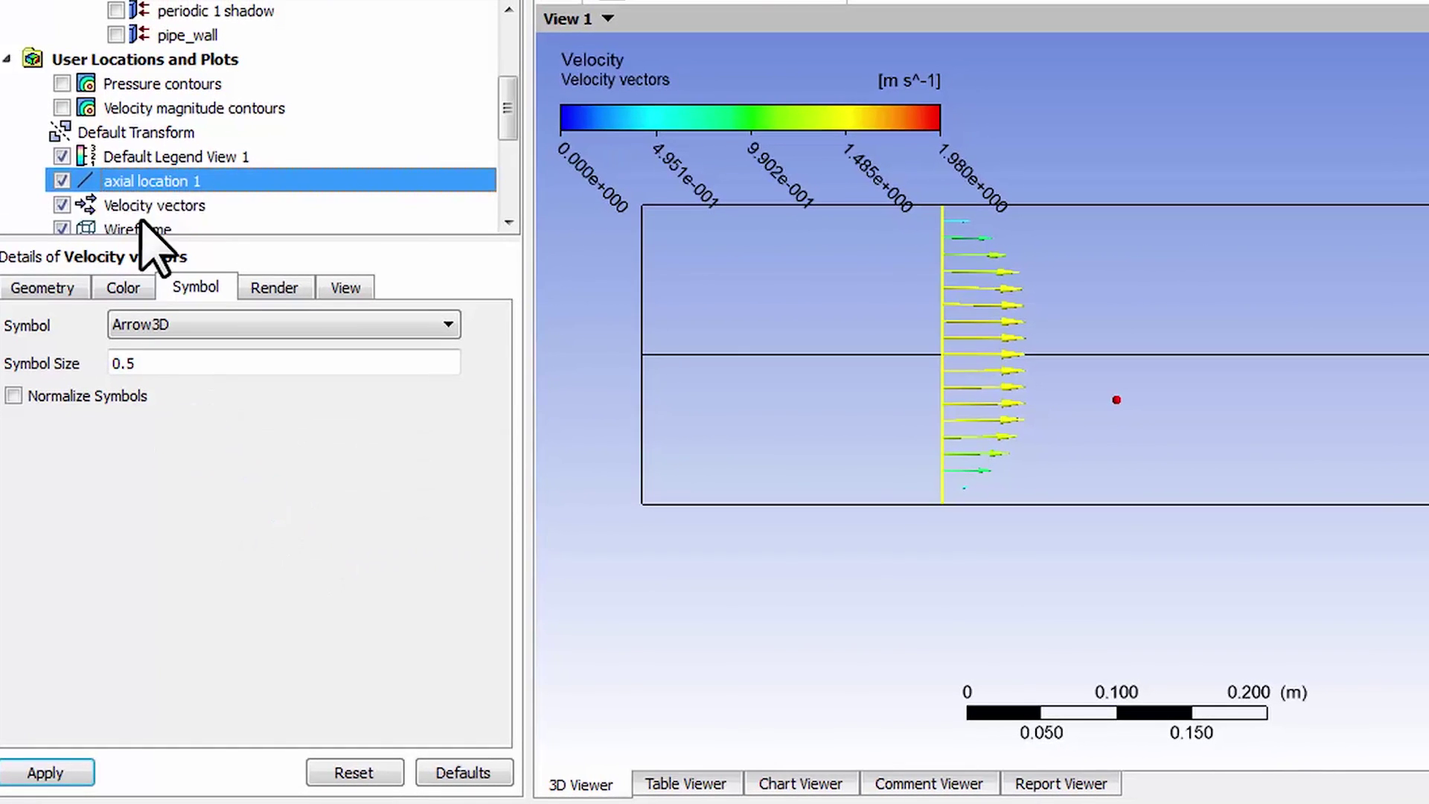
left_click(146, 206)
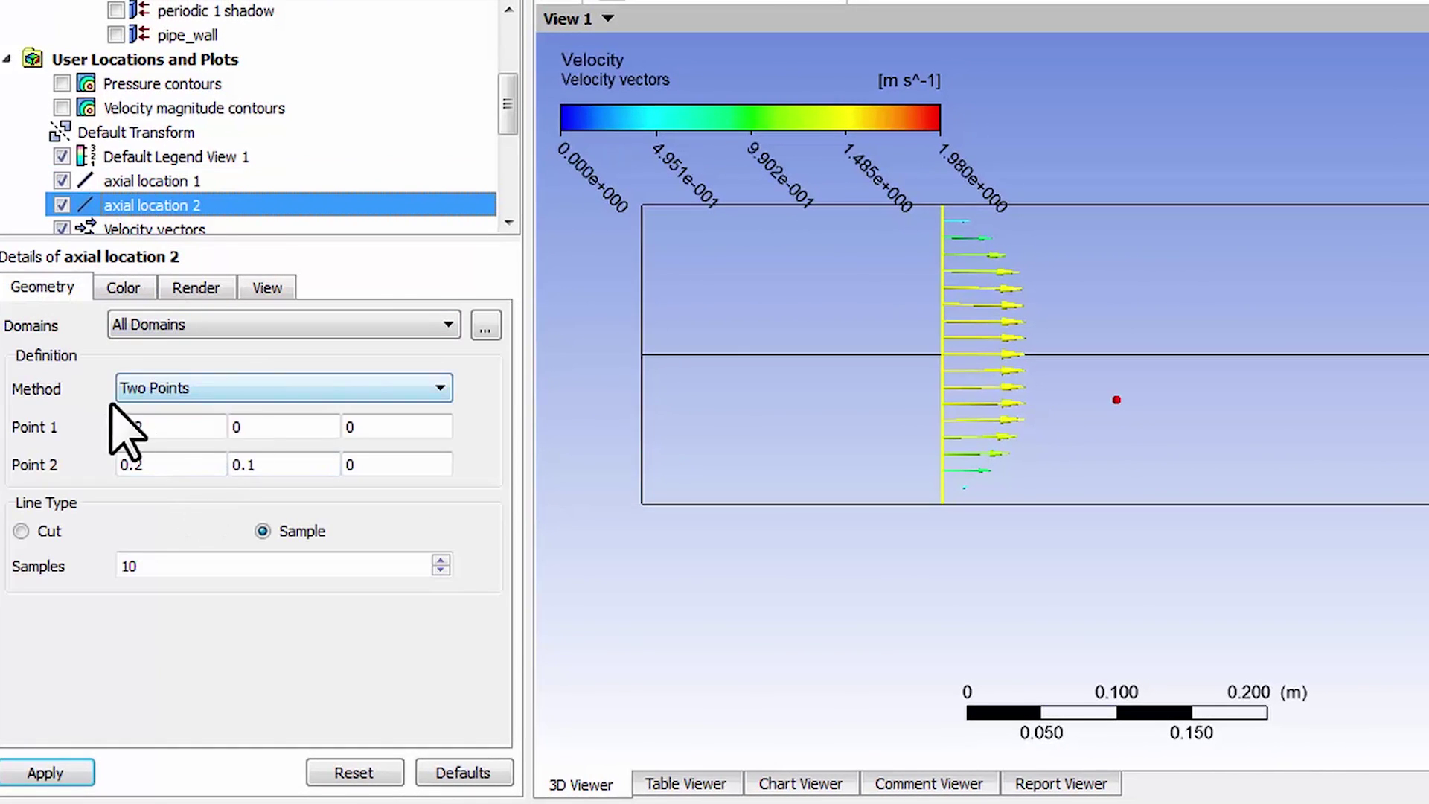
double_click(140, 428)
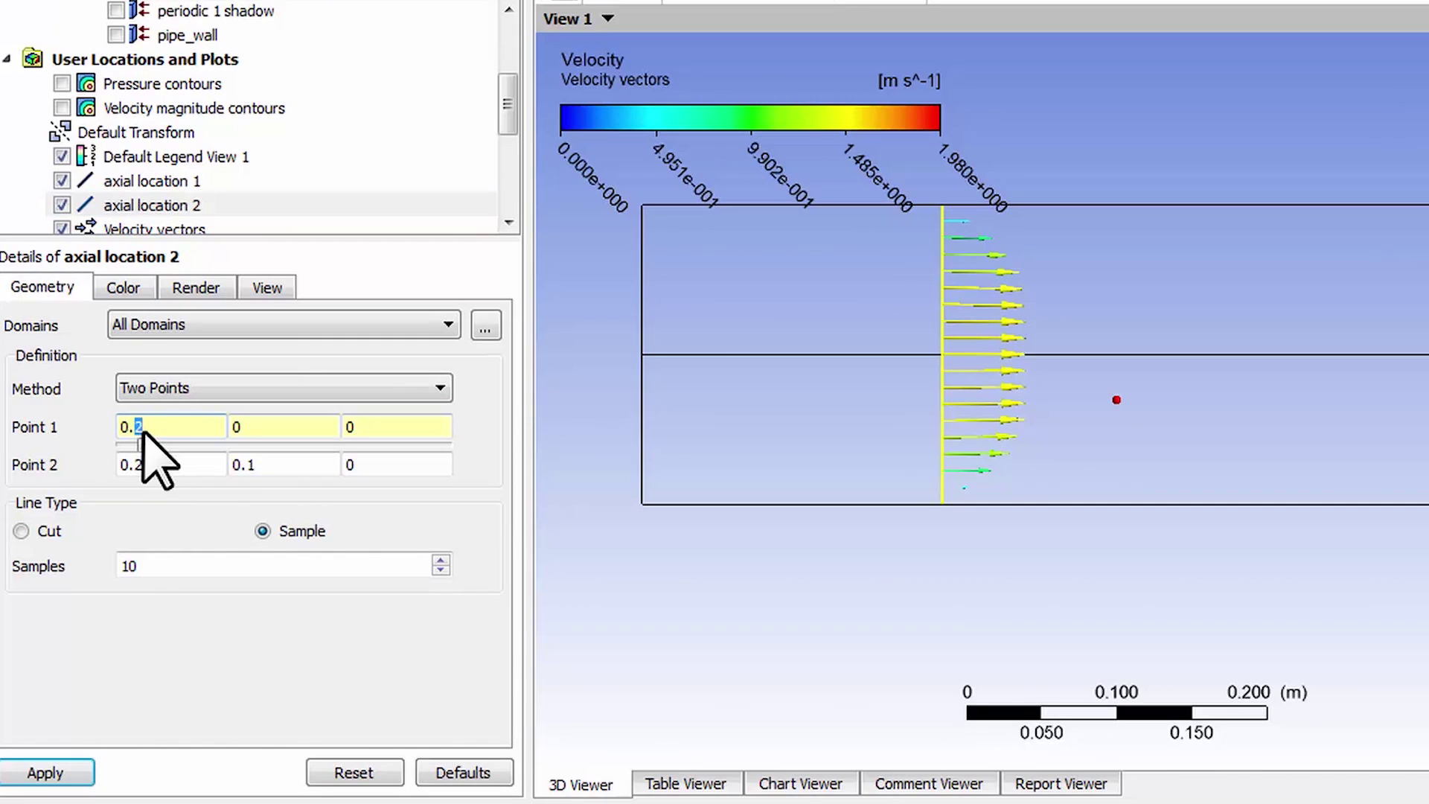
type("4")
double_click(140, 465)
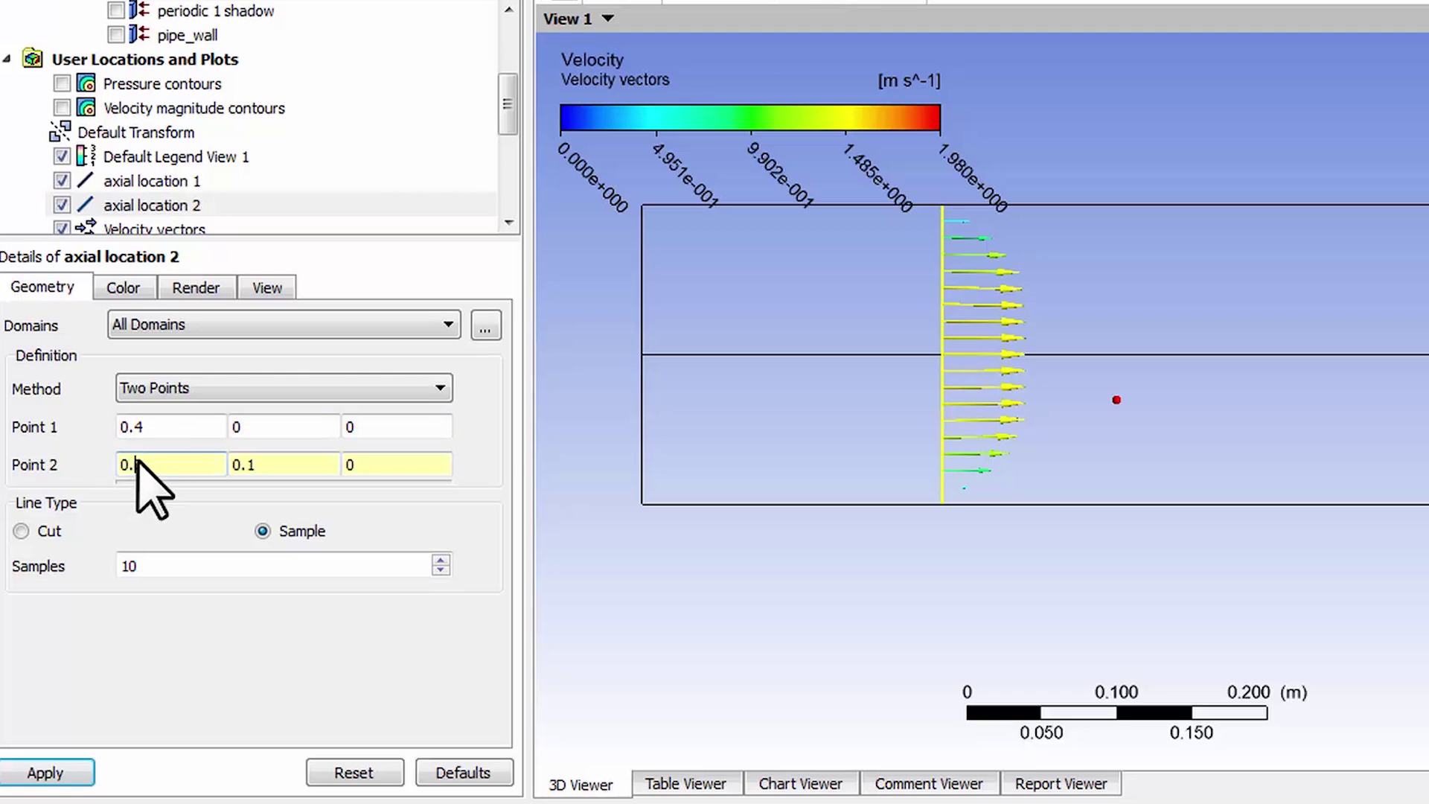
type("4")
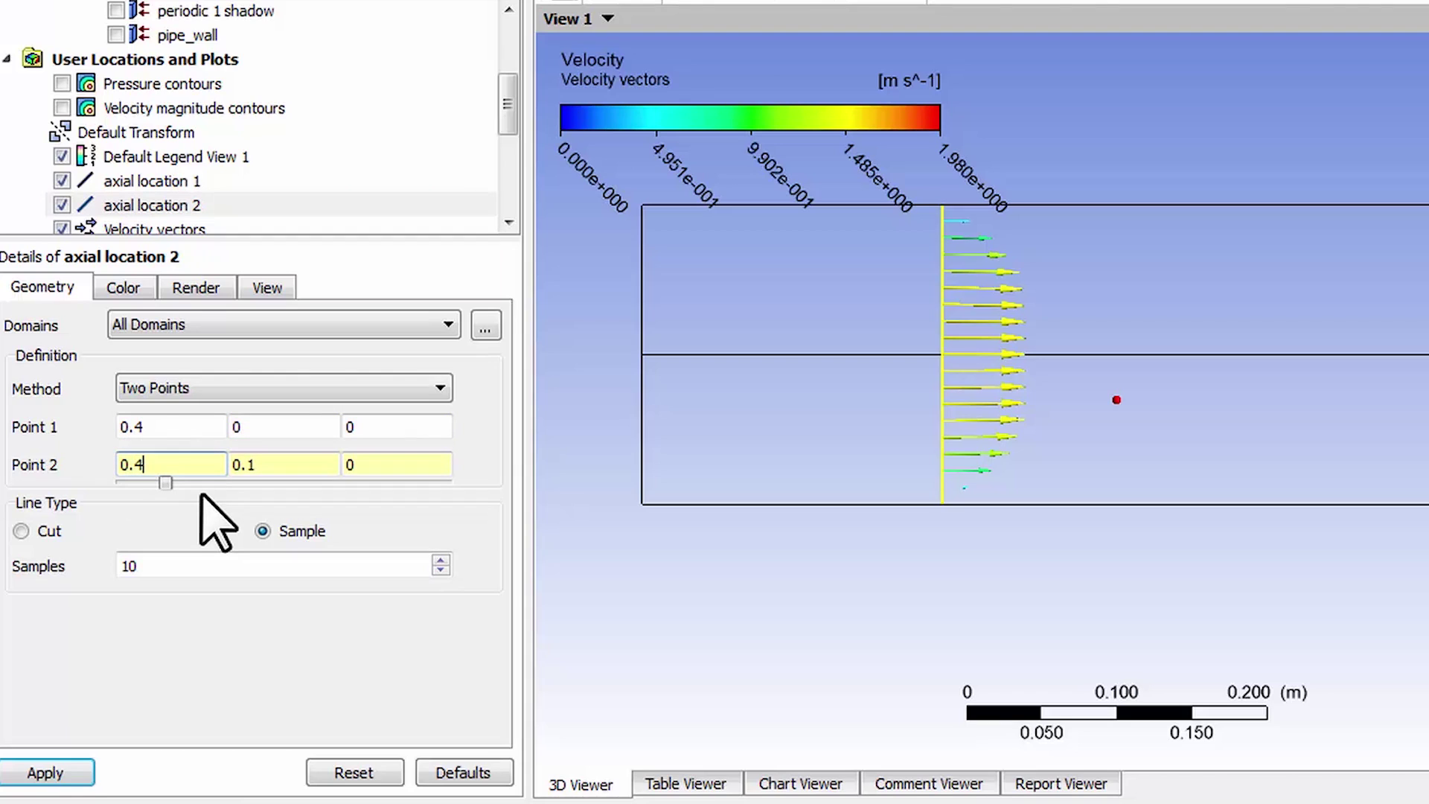
left_click(43, 773)
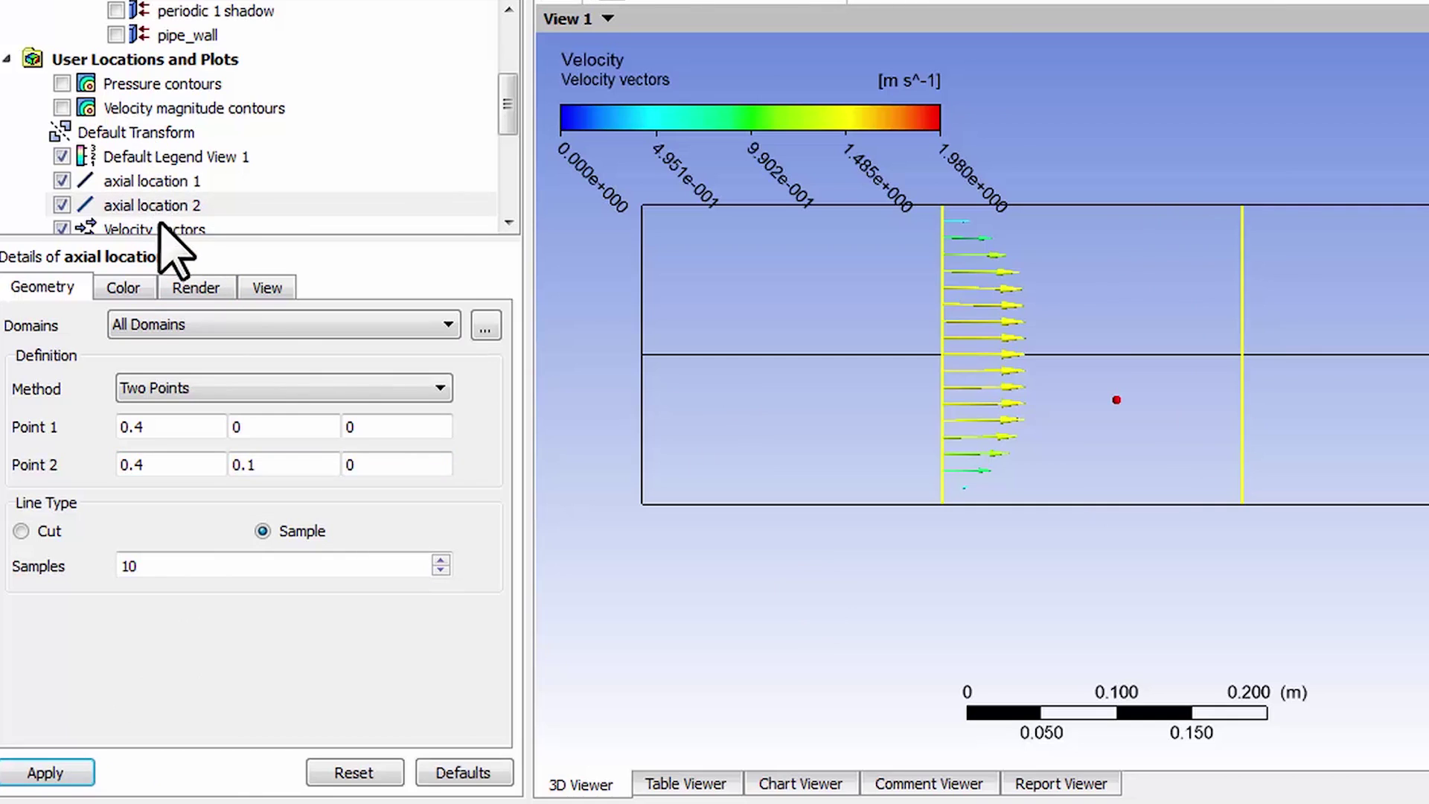
- Add axial location 2 to the Velocity vectors locations alongside axial location 1
left_click(509, 221)
left_click(158, 207)
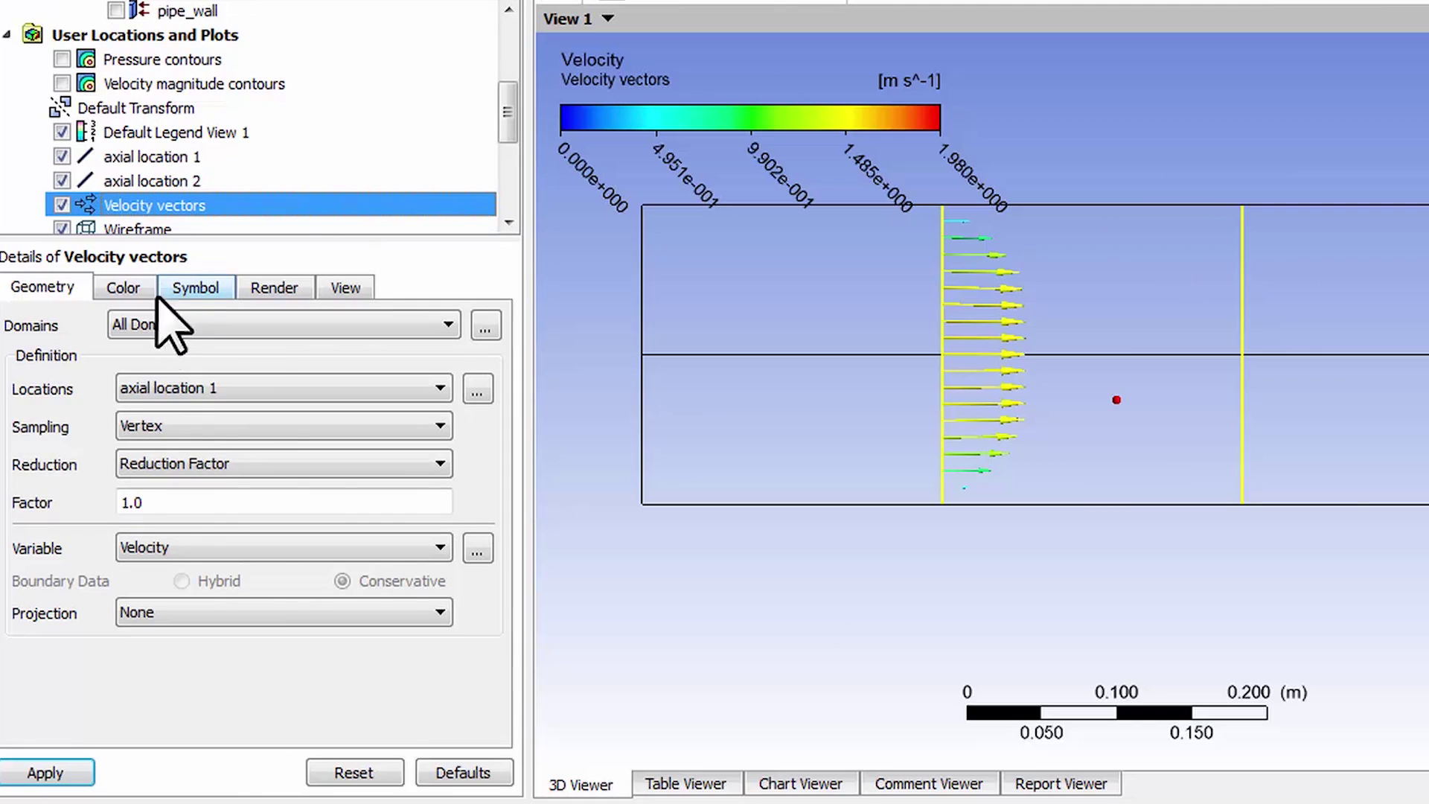
left_click(477, 388)
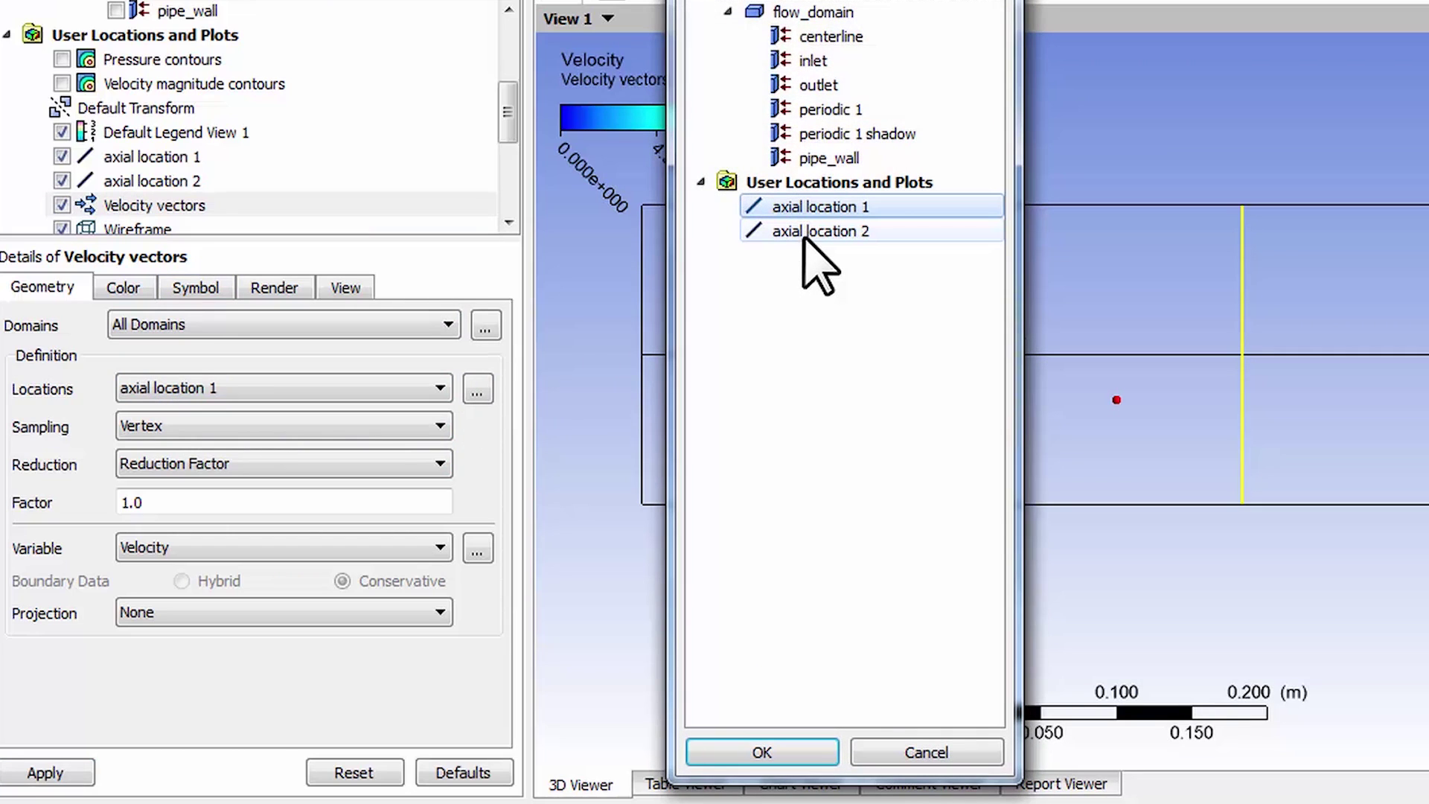
left_click(805, 237, "ctrl")
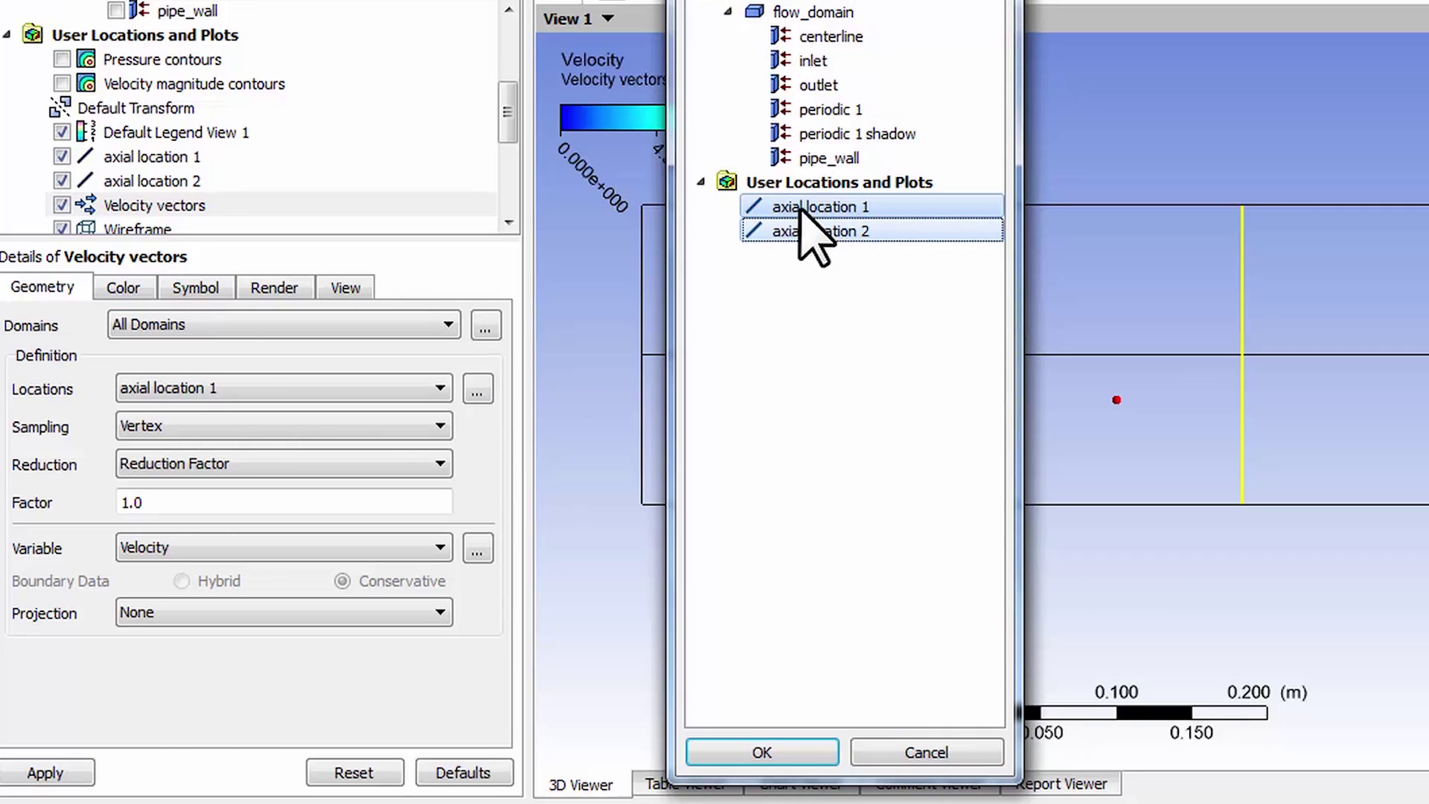
left_click(795, 751)
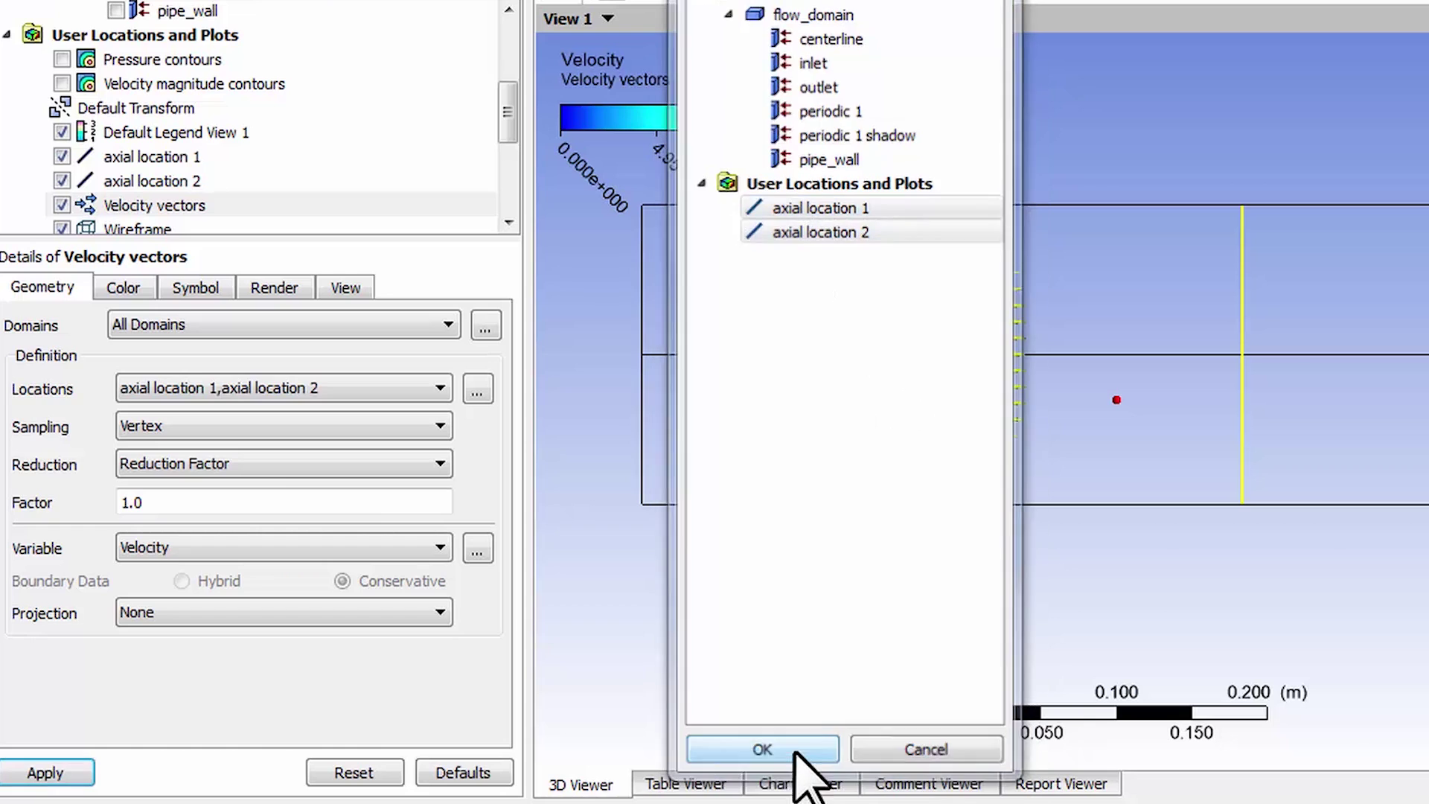
left_click(47, 772)
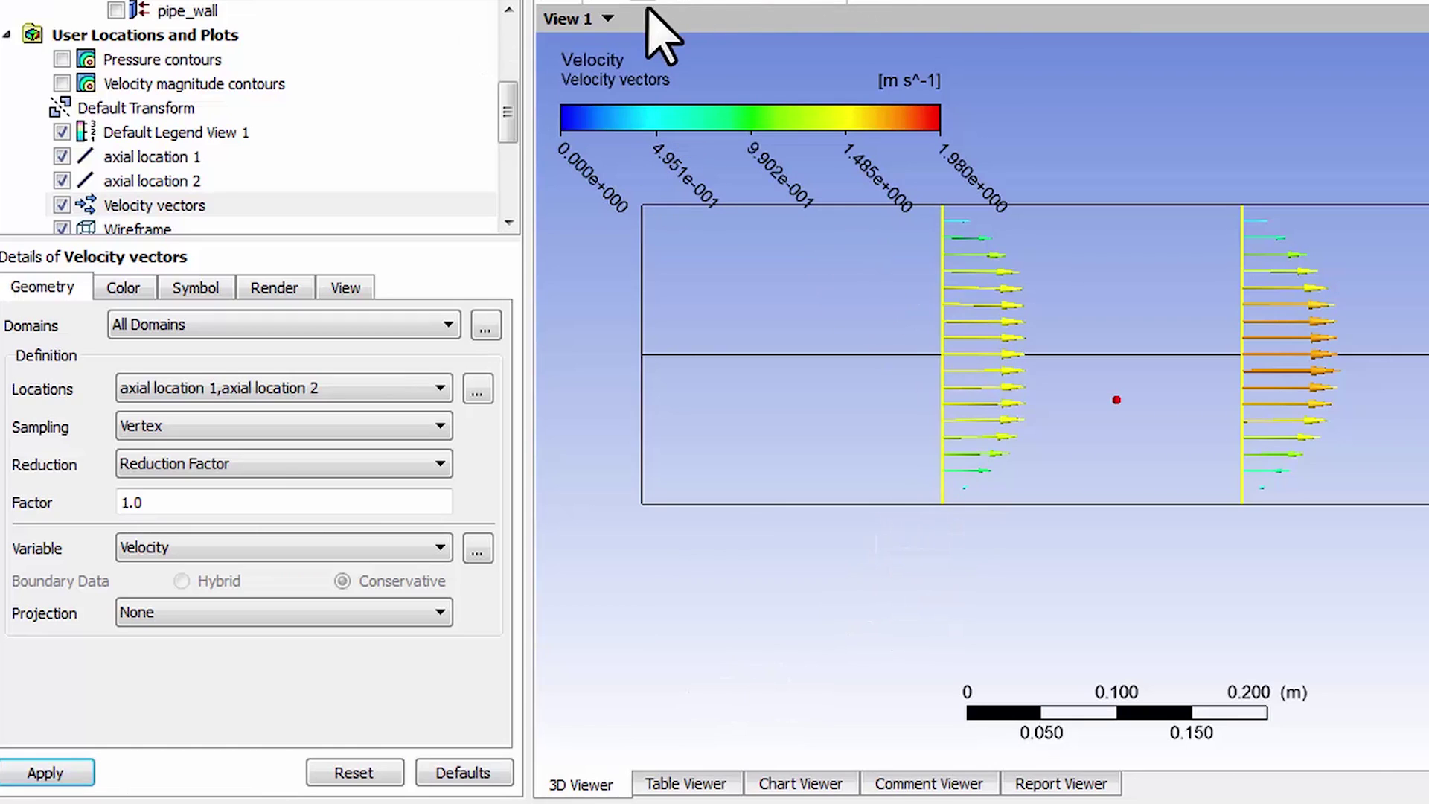
- Pan the pipe view down and left to frame both velocity profiles
middle_click_drag(868, 268, 796, 365)
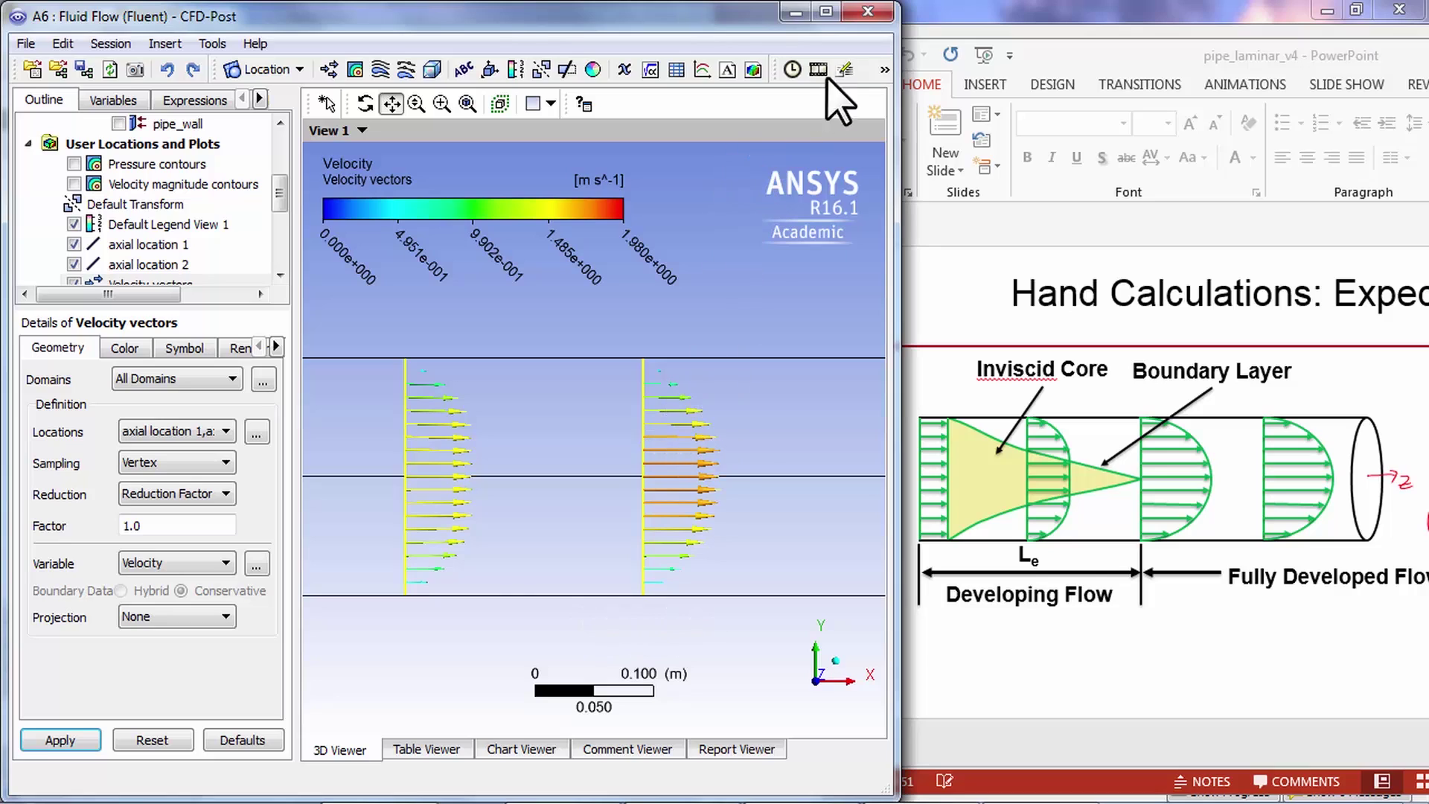
- Show the File menu with Save Project and the other file options
left_click(26, 44)
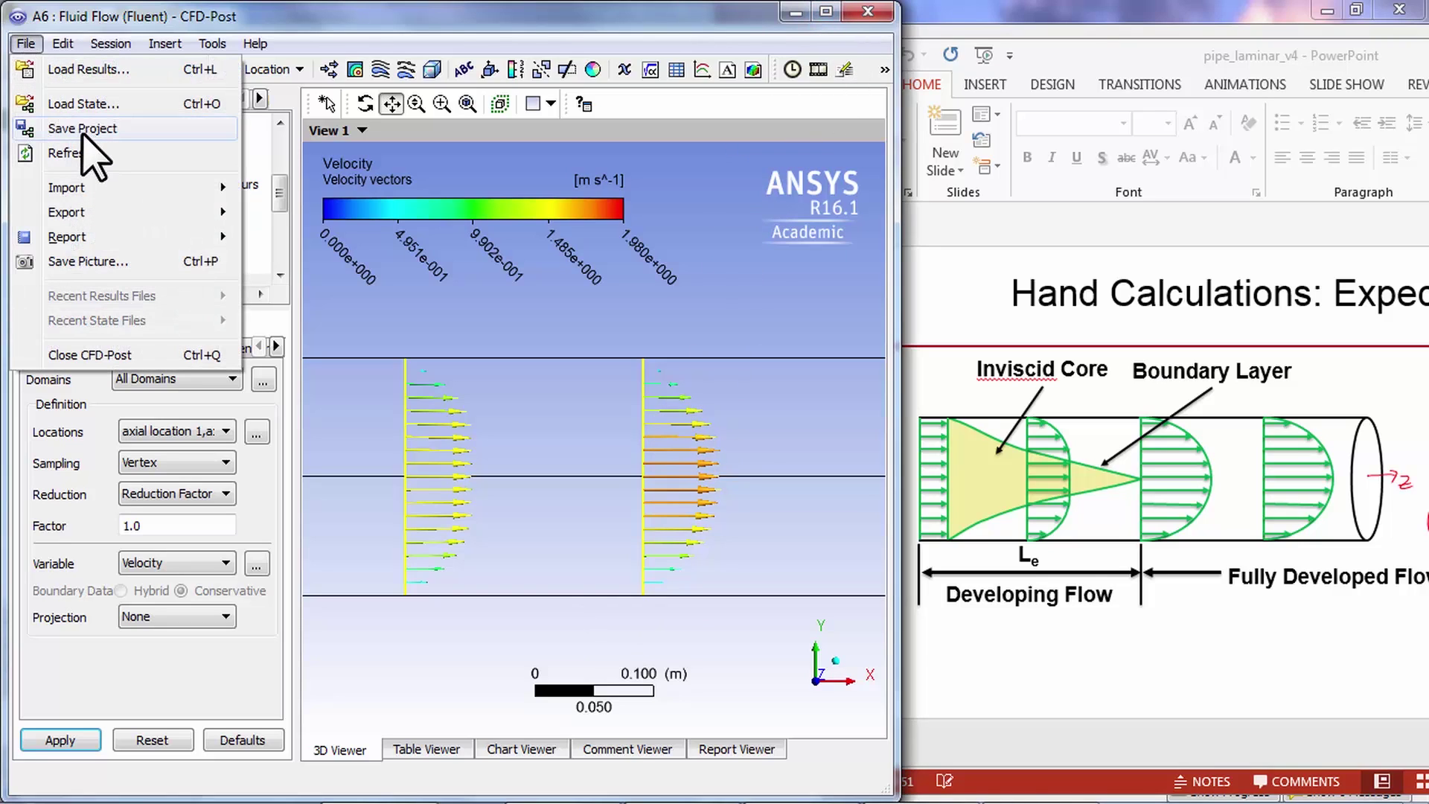